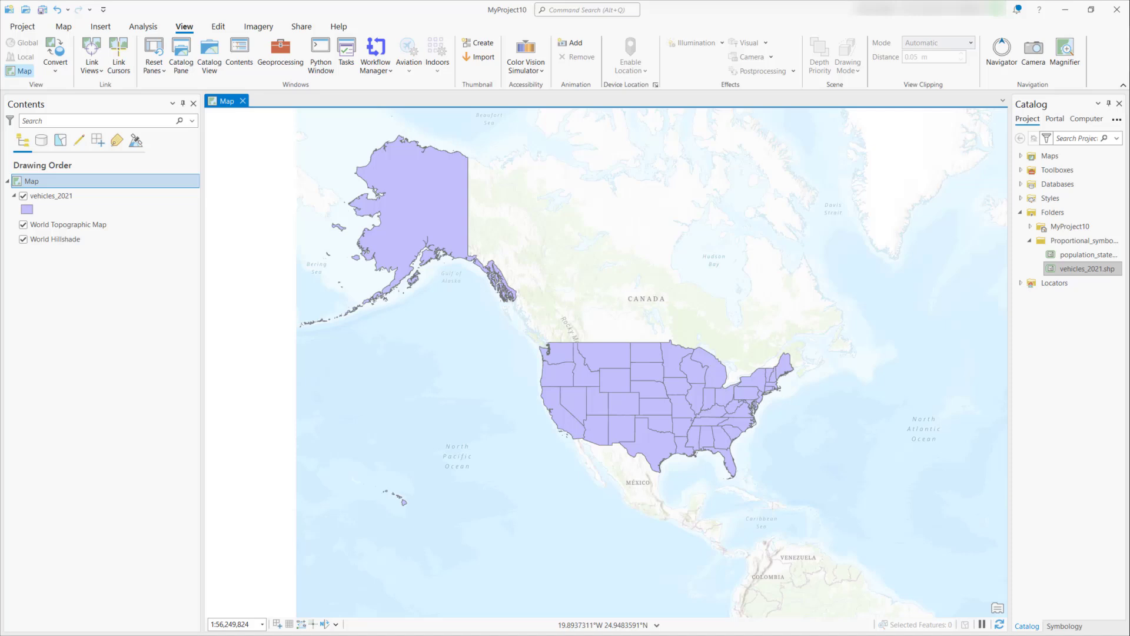
Narrow the Catalog pane to widen the map and select the vehicles_2021 layer.
left_click_drag(957, 355, 946, 373)
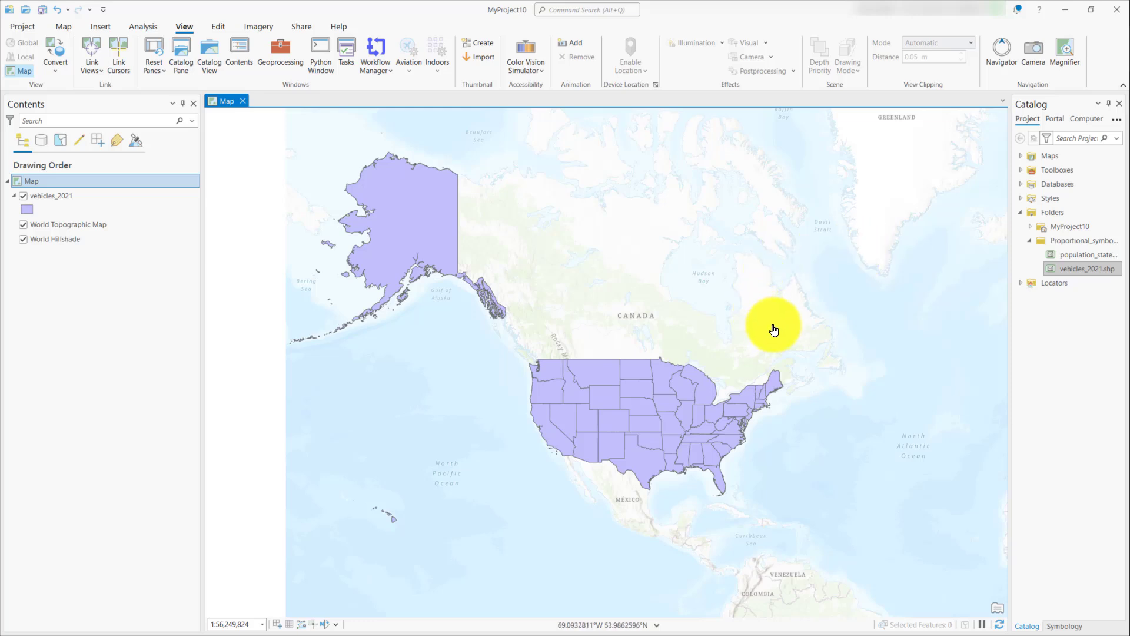
left_click(1013, 335)
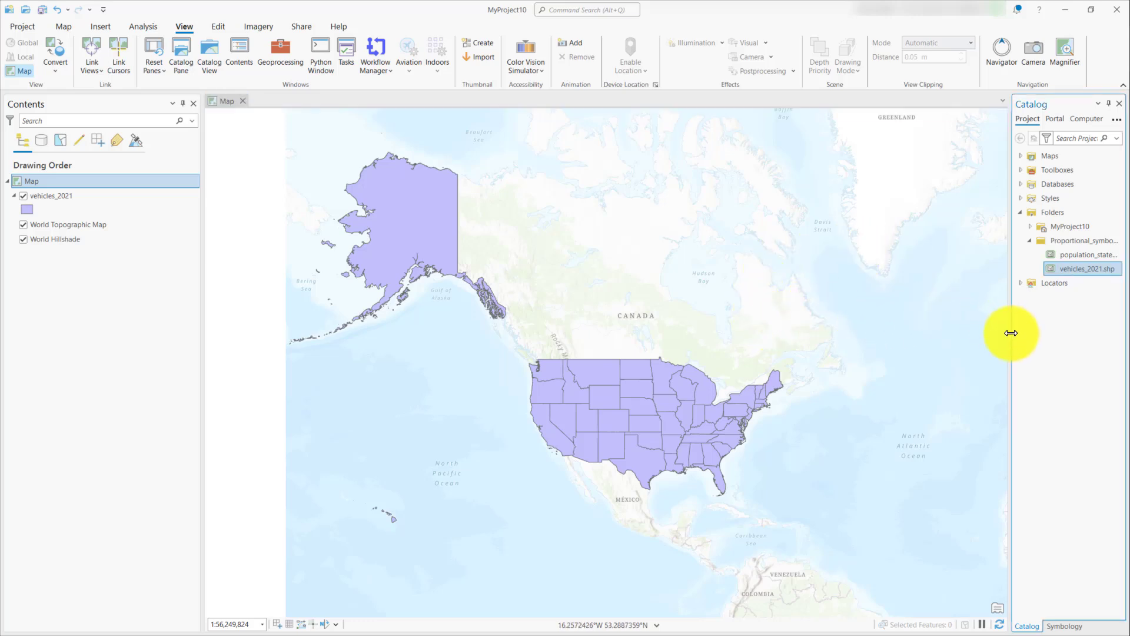
left_click_drag(1011, 332, 994, 333)
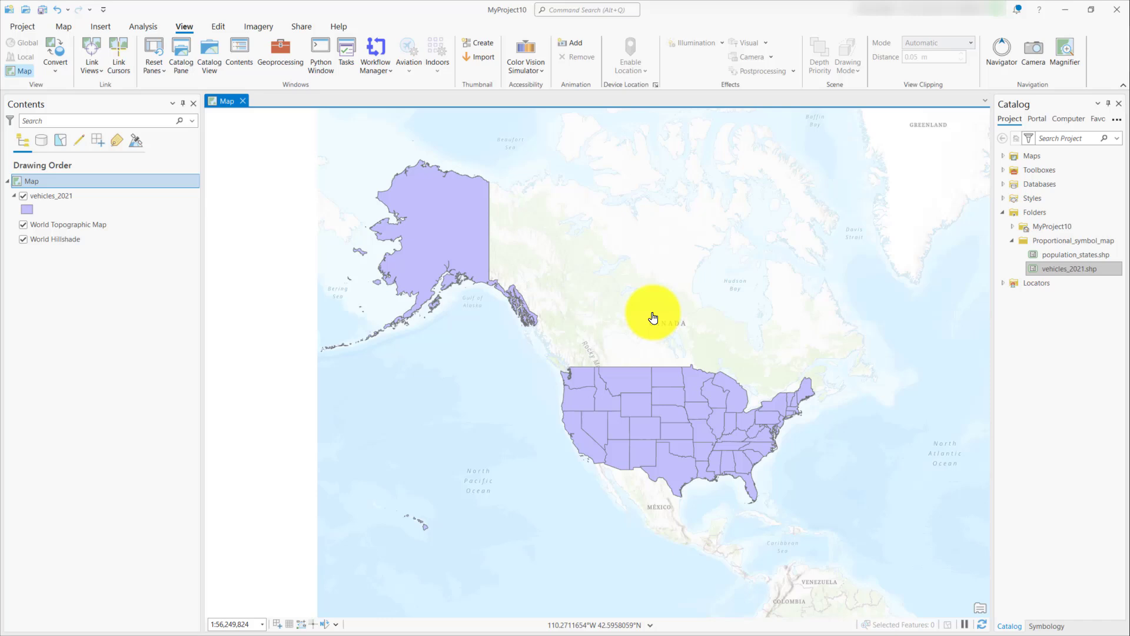
left_click(48, 196)
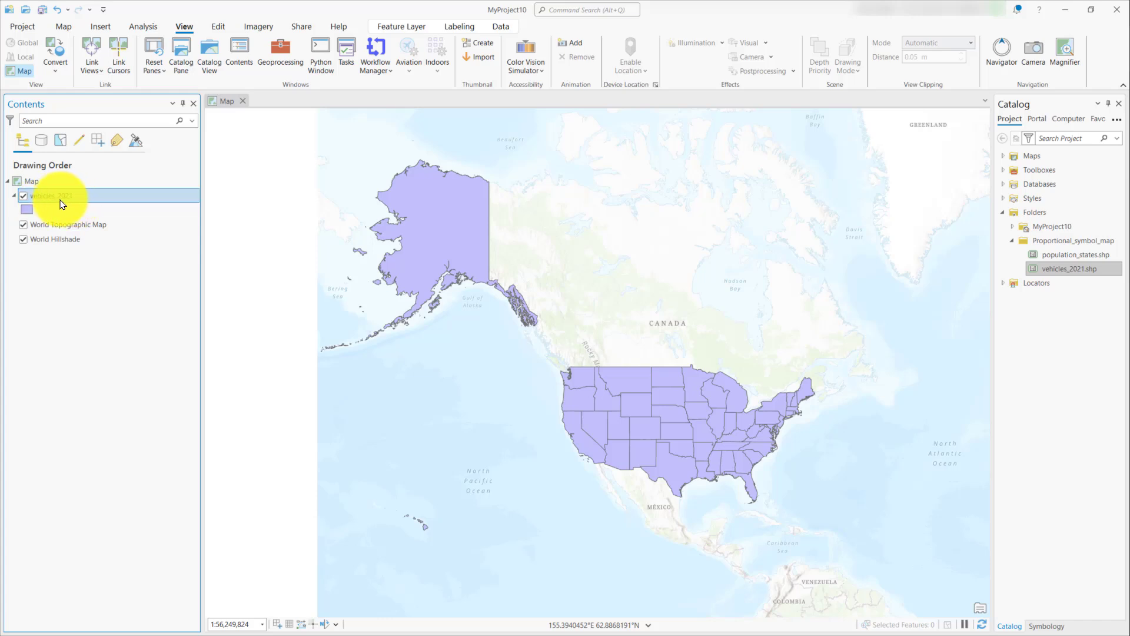
Open the vehicles_2021 attribute table showing Vehicles and Vhc/person for 52 states.
right_click(66, 200)
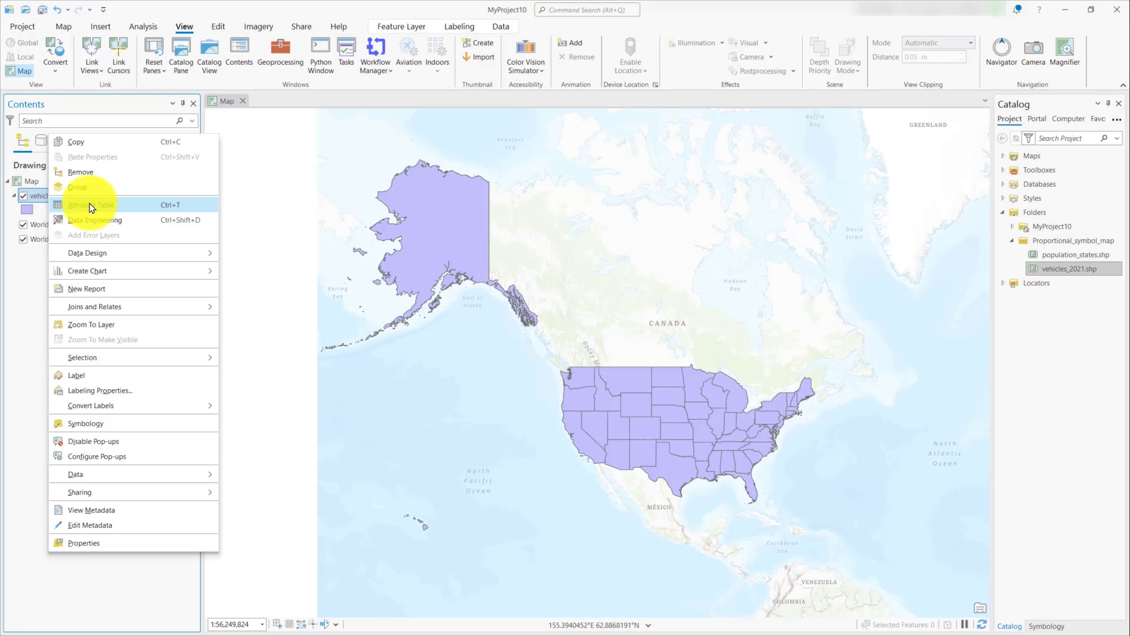
left_click(88, 203)
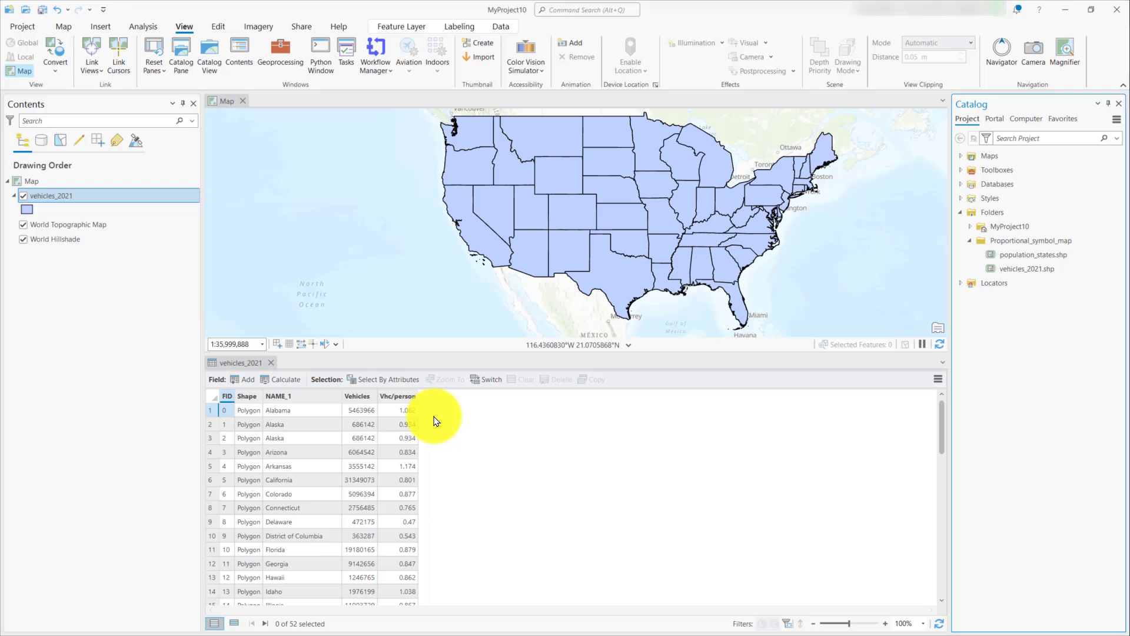
Open the vehicles_2021 Symbology pane, widen it, and pan the map to the US.
right_click(71, 197)
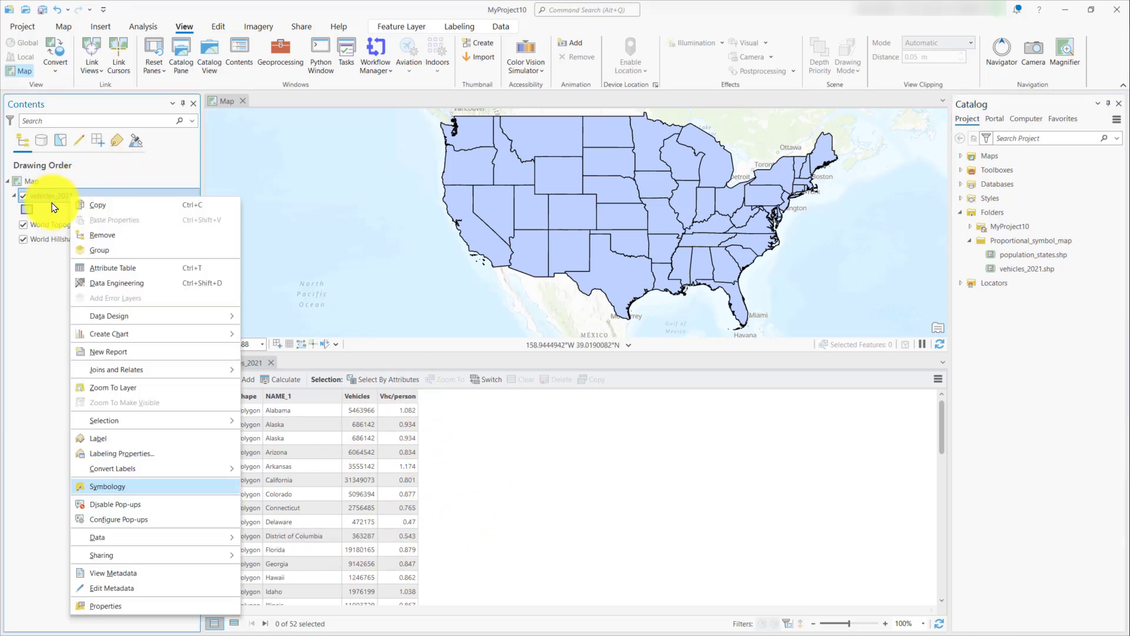
left_click(123, 490)
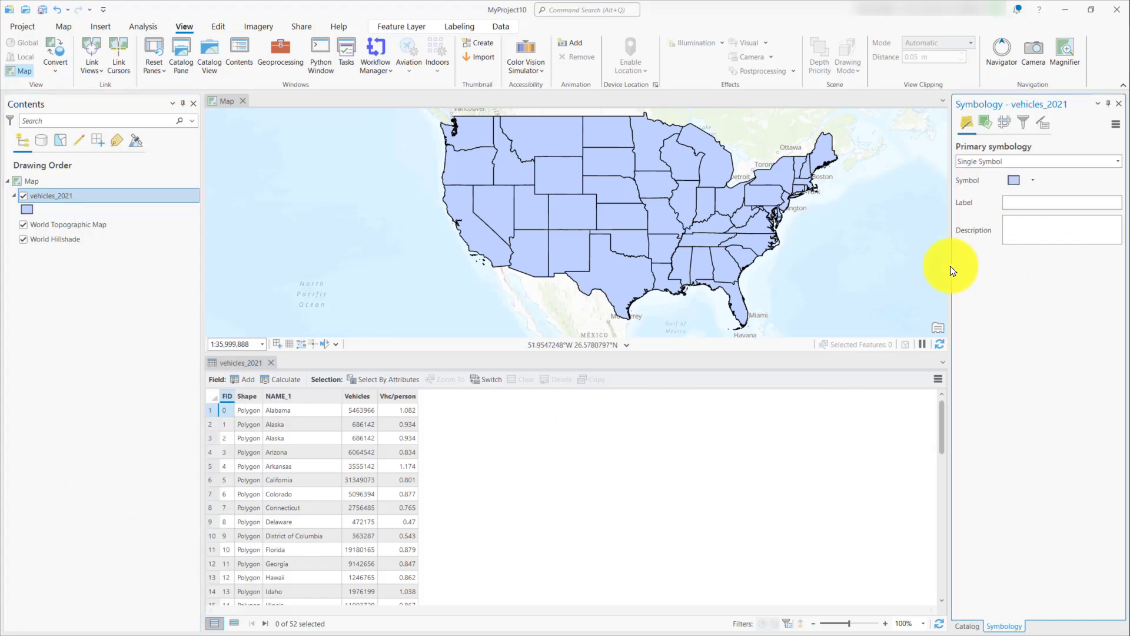
left_click_drag(950, 270, 929, 271)
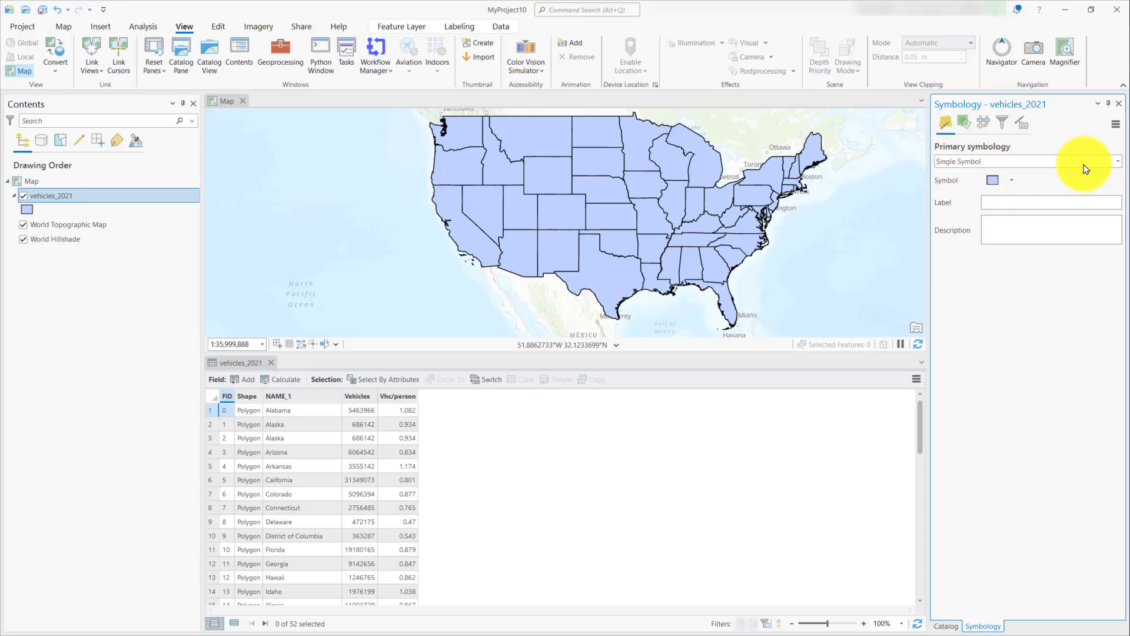
scroll(618, 230, "down", 2)
scroll(616, 247, "up", 2)
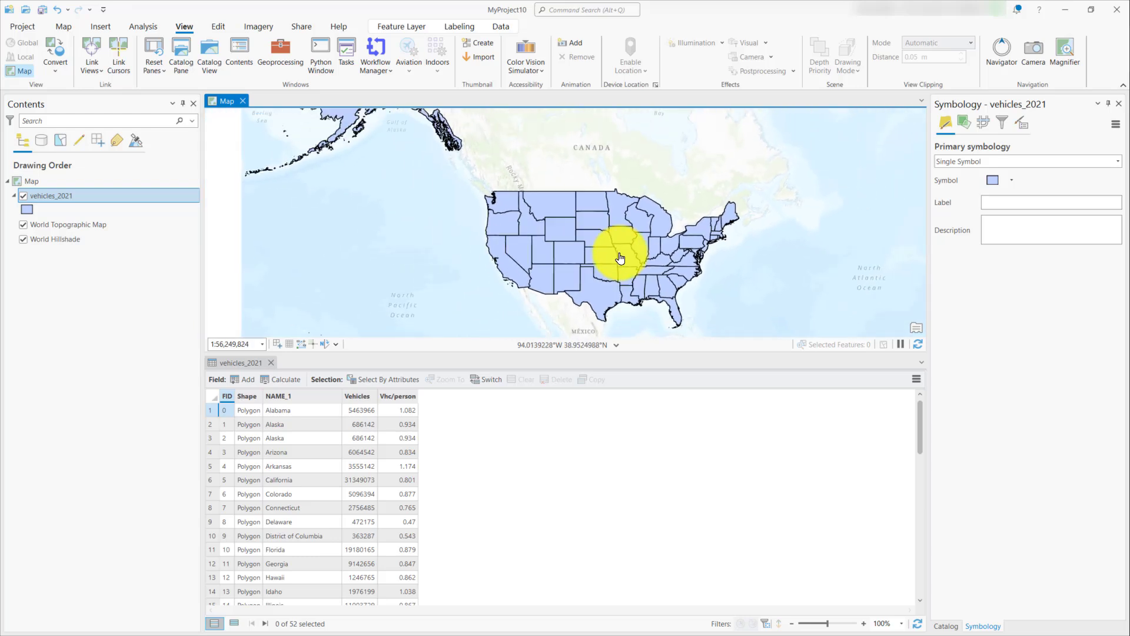
mouse_move(693, 305)
left_mouse_down()
mouse_move(701, 252)
mouse_move(733, 291)
mouse_move(730, 321)
left_mouse_up()
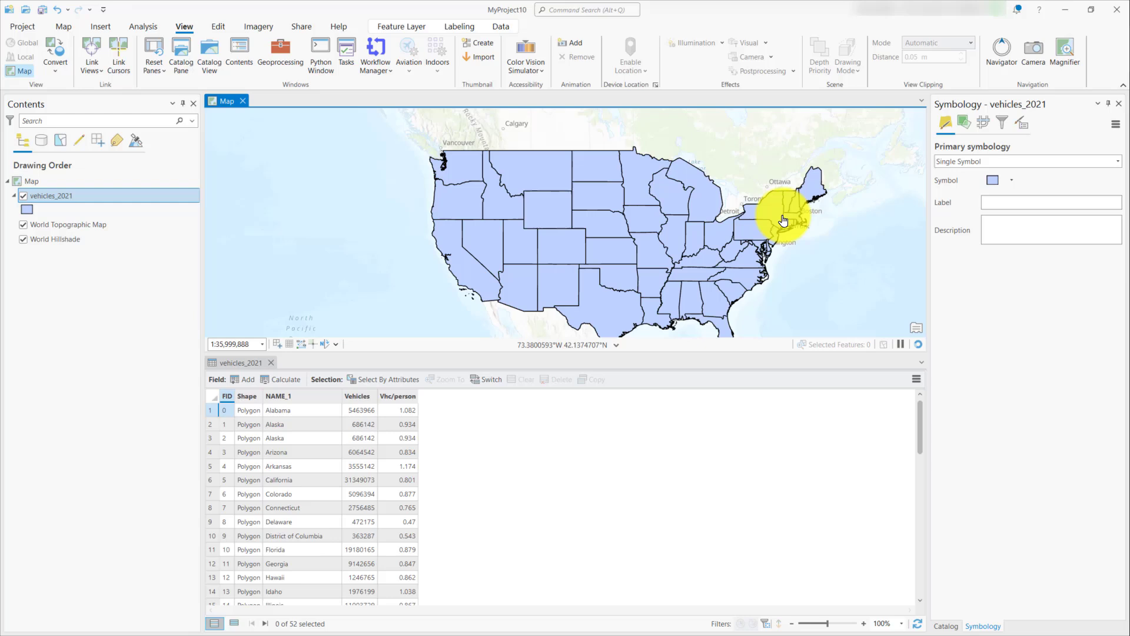
left_click_drag(782, 221, 737, 206)
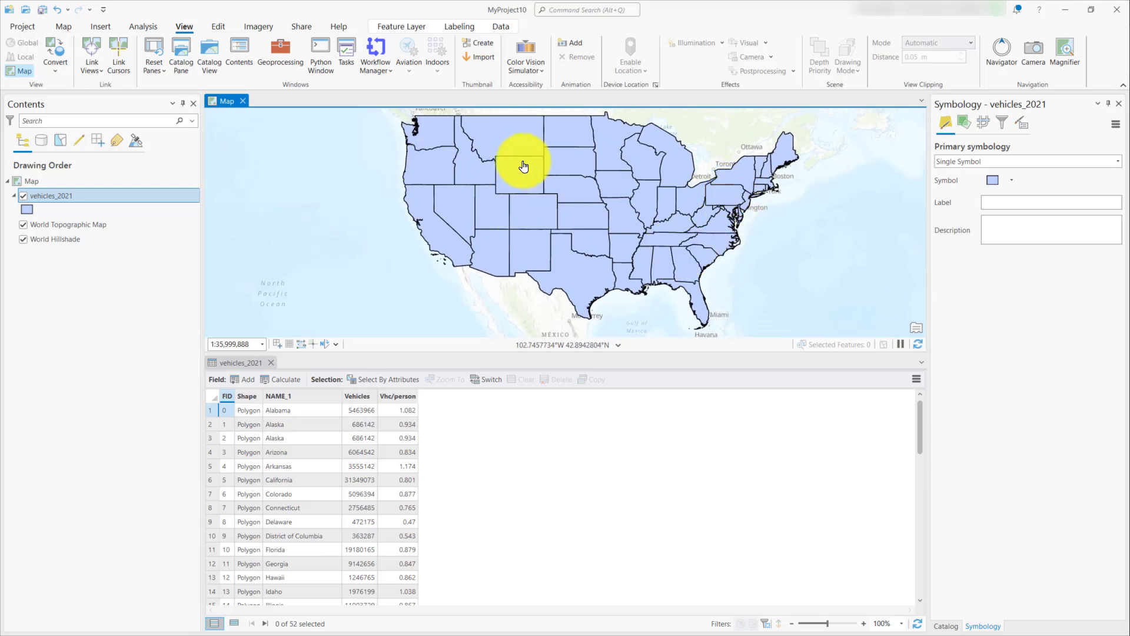
Switch the vehicles_2021 primary symbology to Proportional Symbols sized by Vehicles.
left_click(1116, 162)
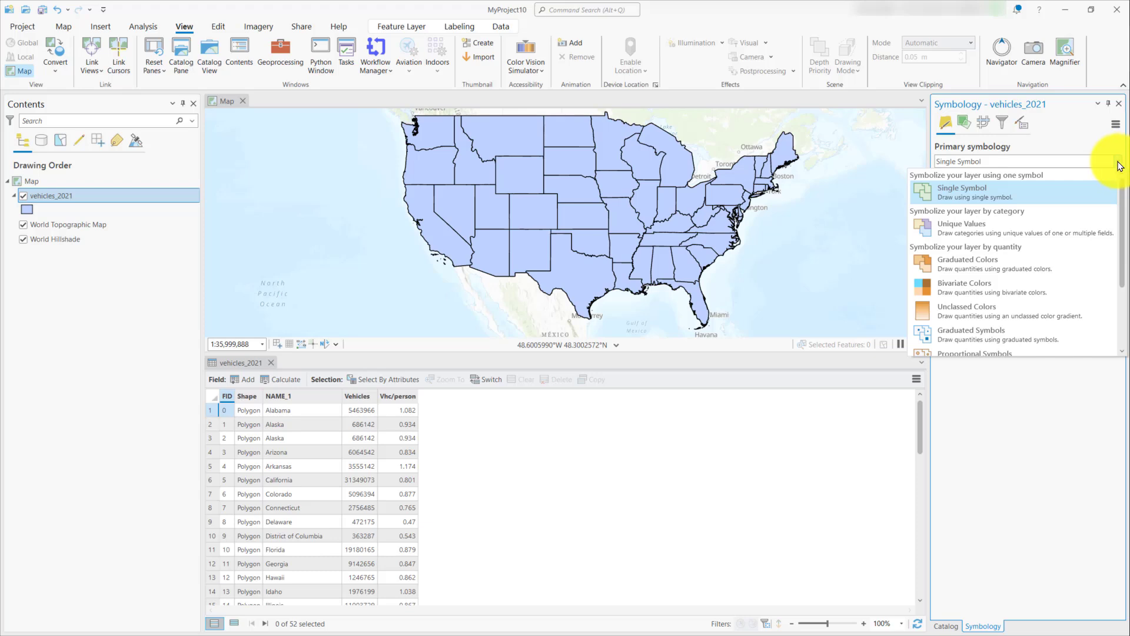
scroll(1004, 264, "down", 2)
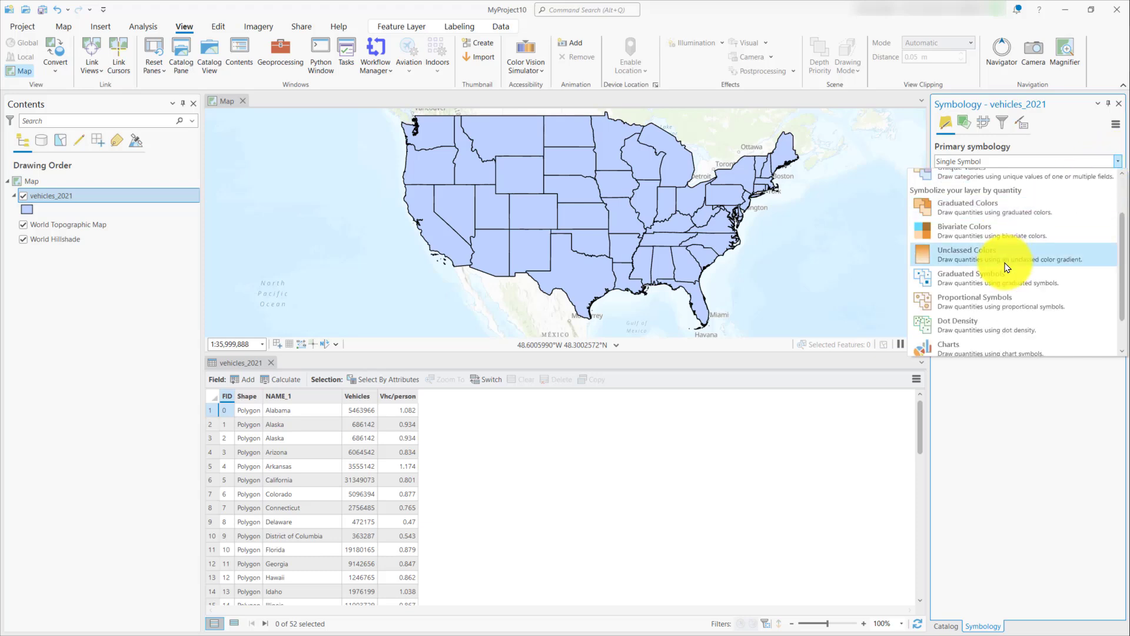
left_click(996, 304)
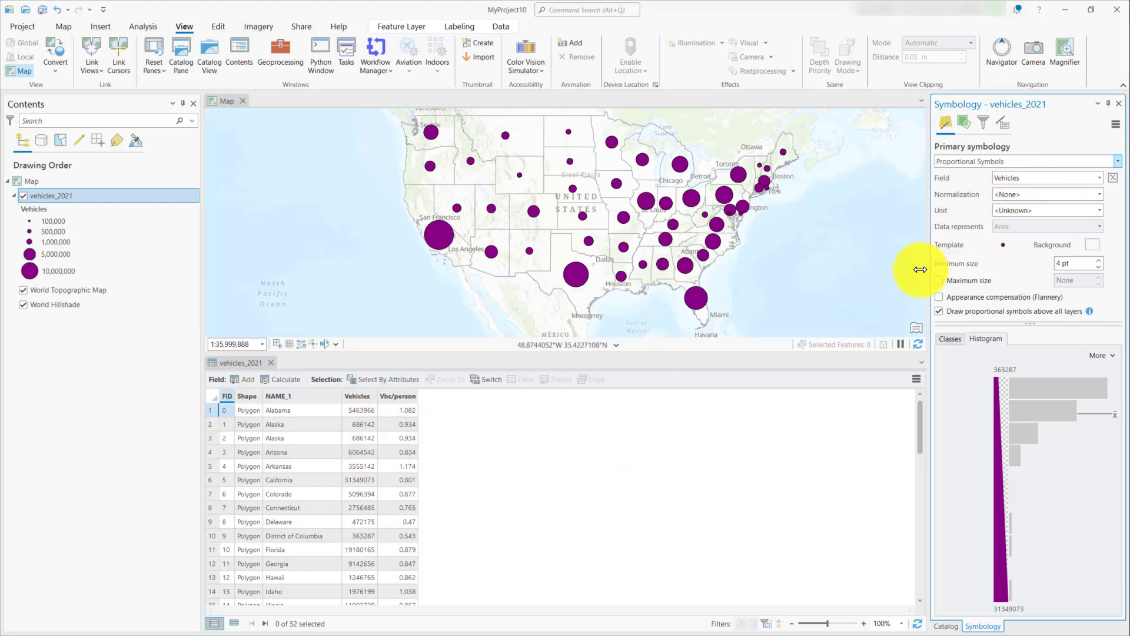
Check the Field list and keep Vehicles as the field sizing the circles.
left_click(1098, 180)
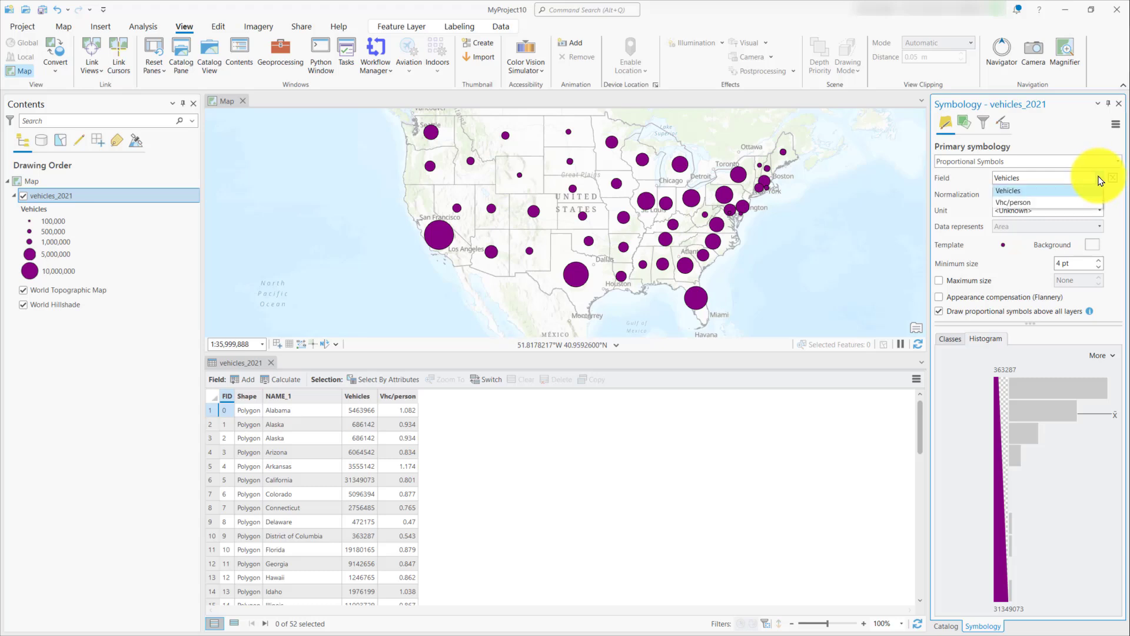
left_click(1011, 203)
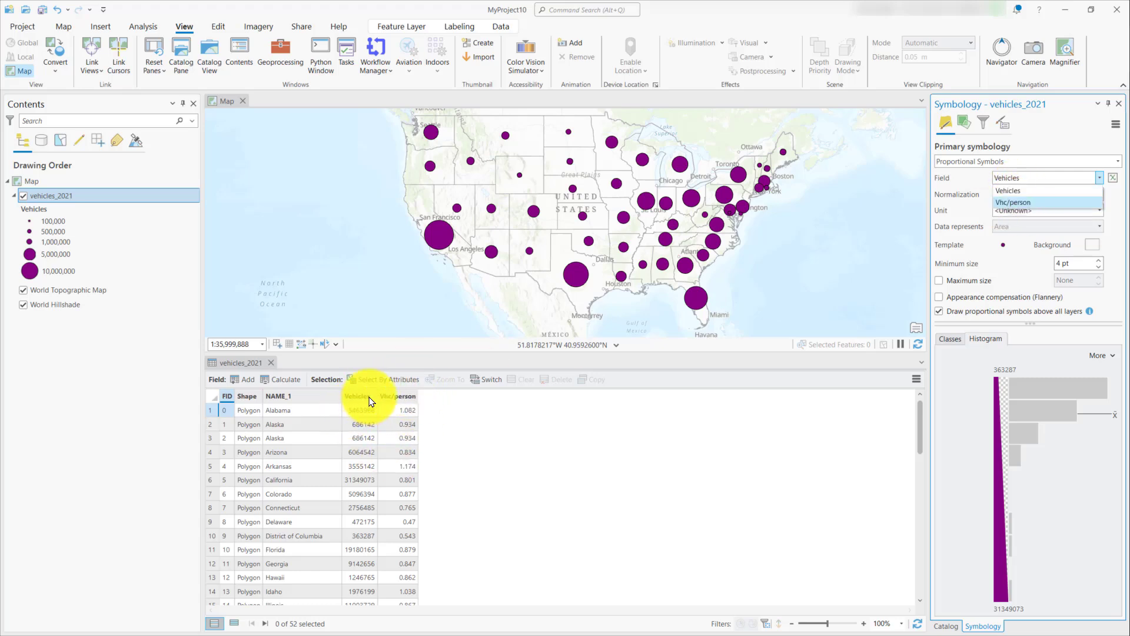
left_click(1007, 193)
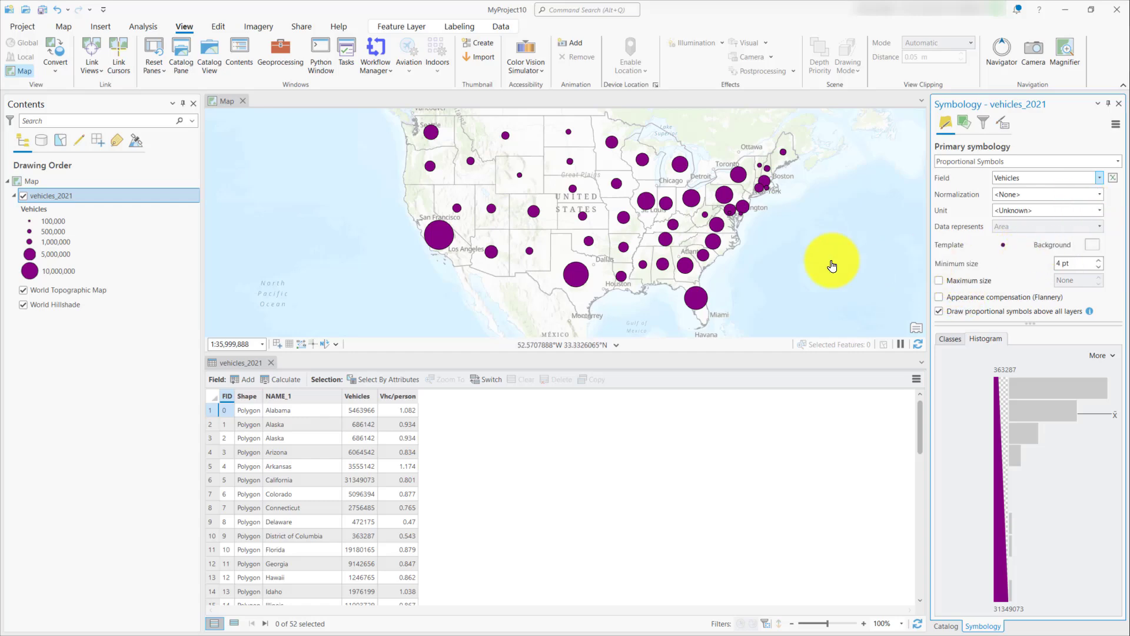
Shrink the attribute table and set the circles' minimum size to 5 pt.
left_click_drag(726, 357, 744, 496)
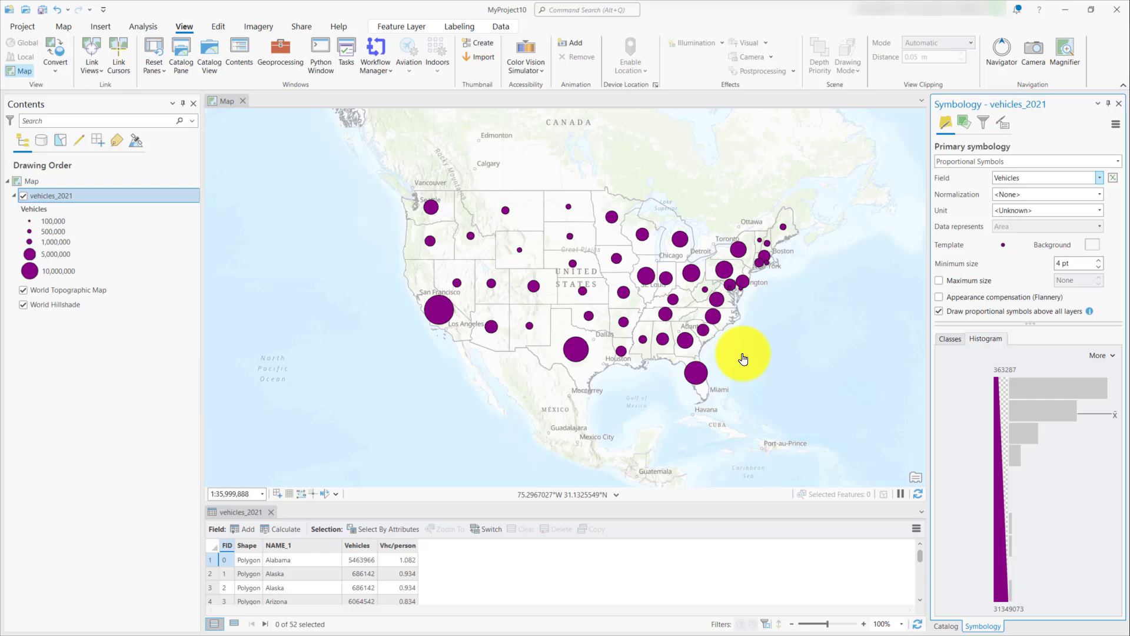
scroll(752, 331, "up", 2)
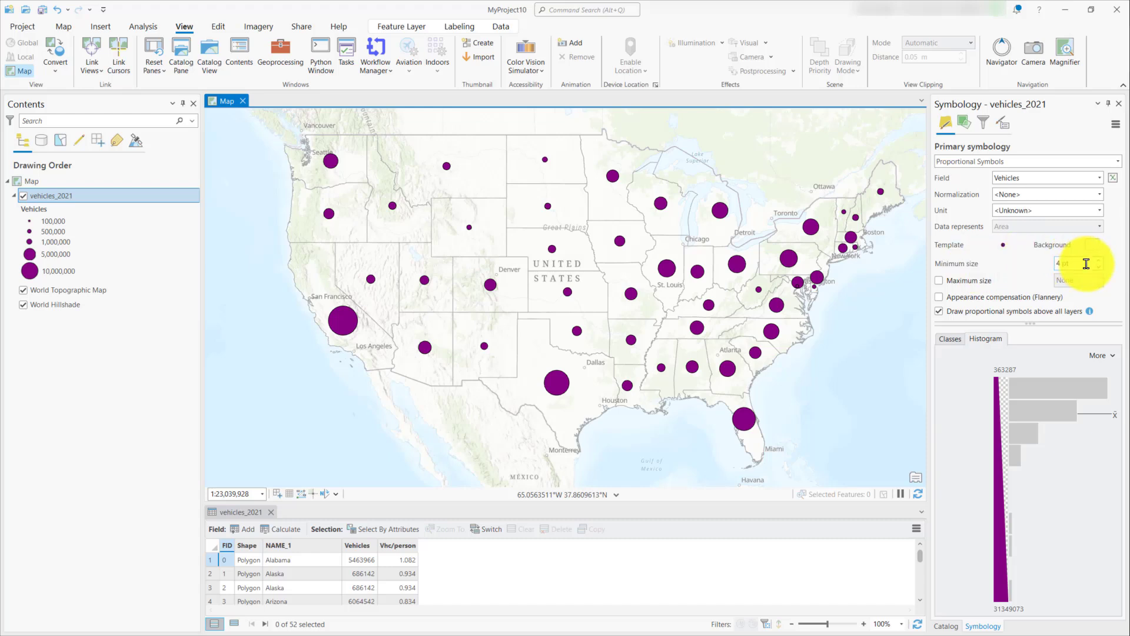
left_click(1100, 262)
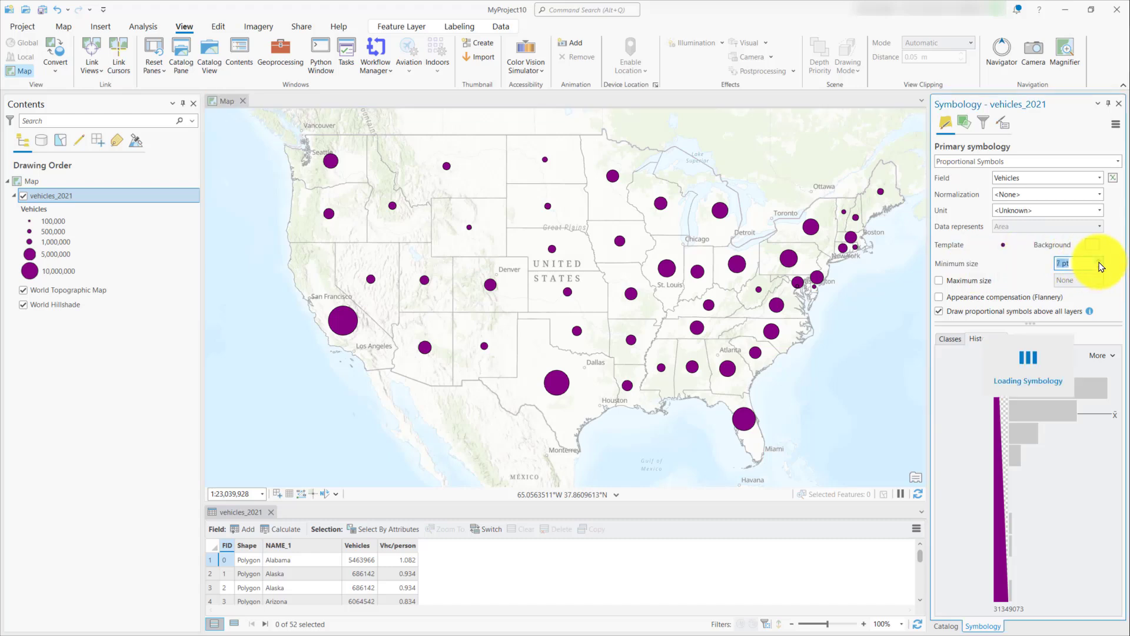
left_click(784, 392)
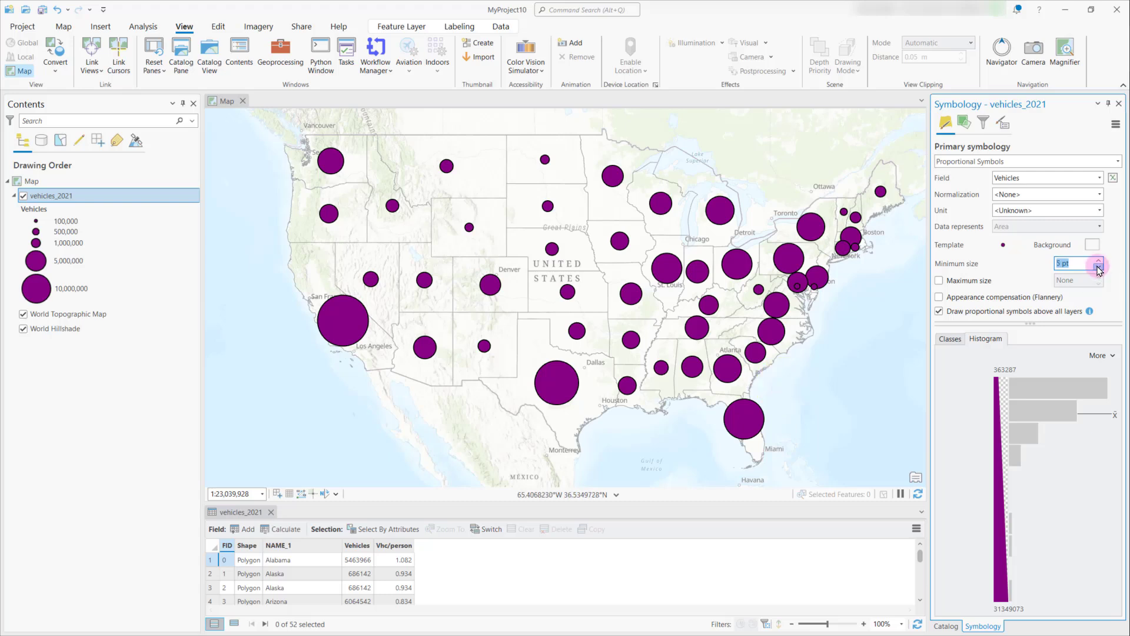
left_click(395, 315)
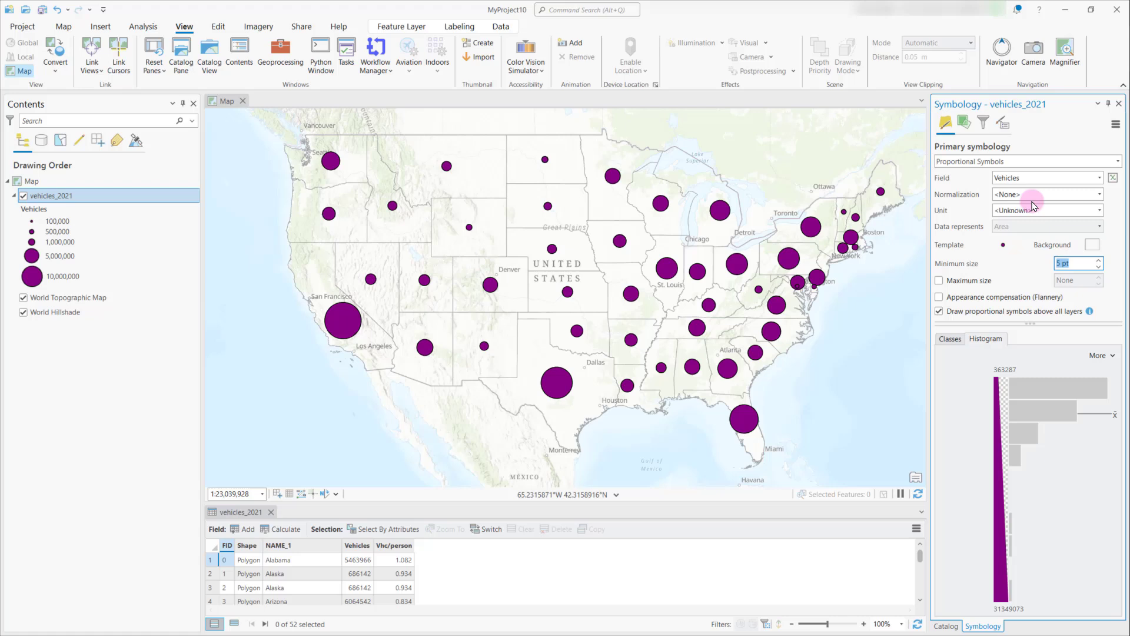
left_click(1098, 211)
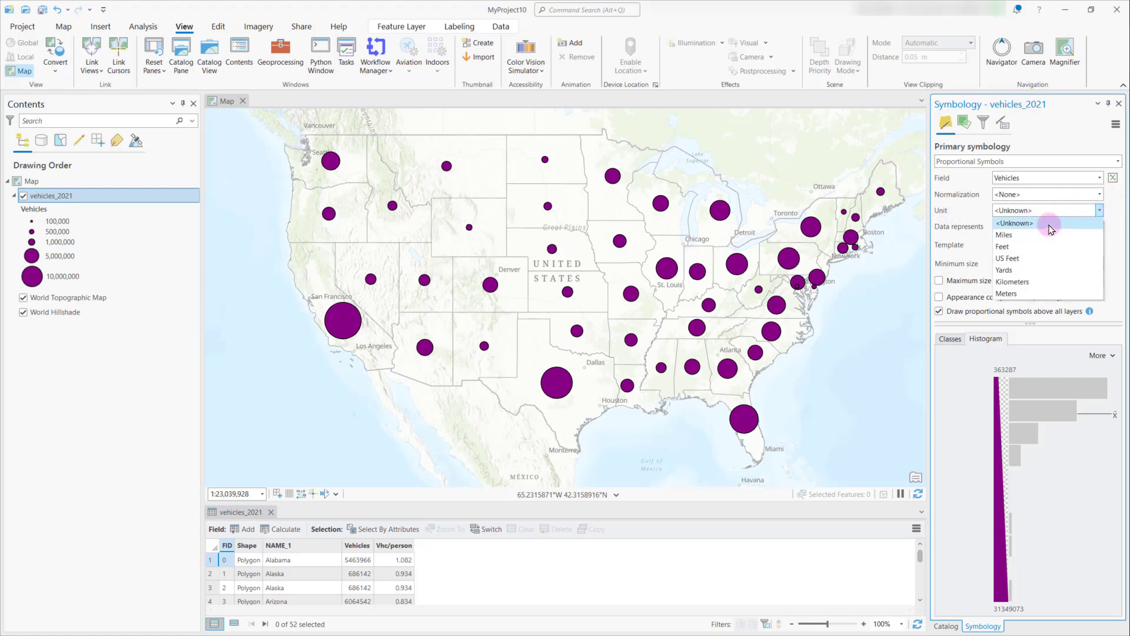
left_click(736, 535)
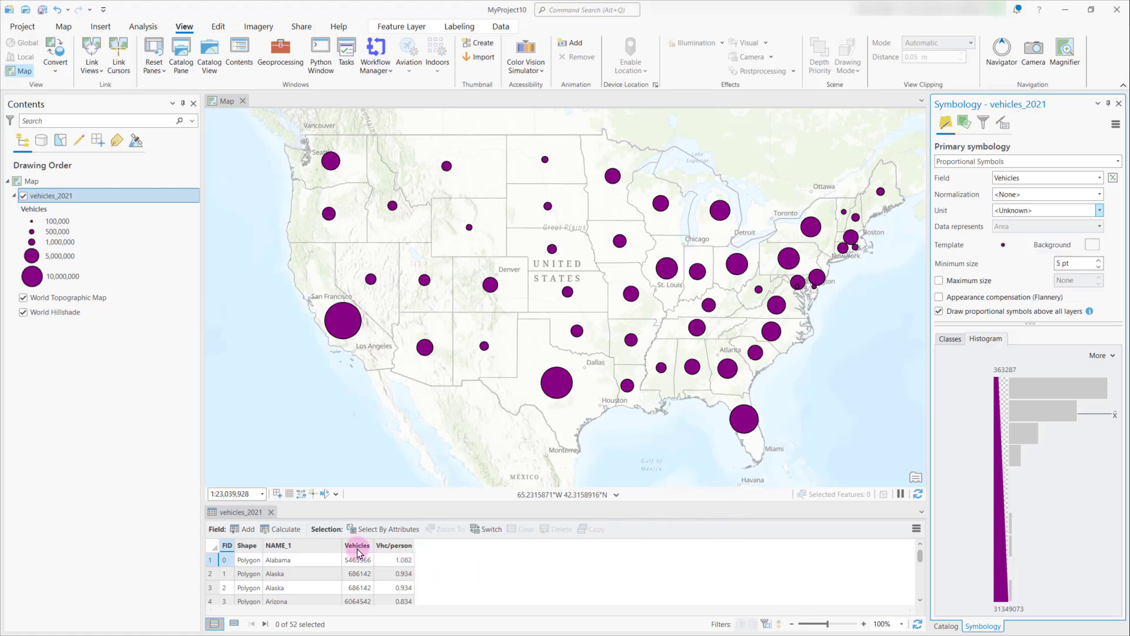
left_click(1098, 213)
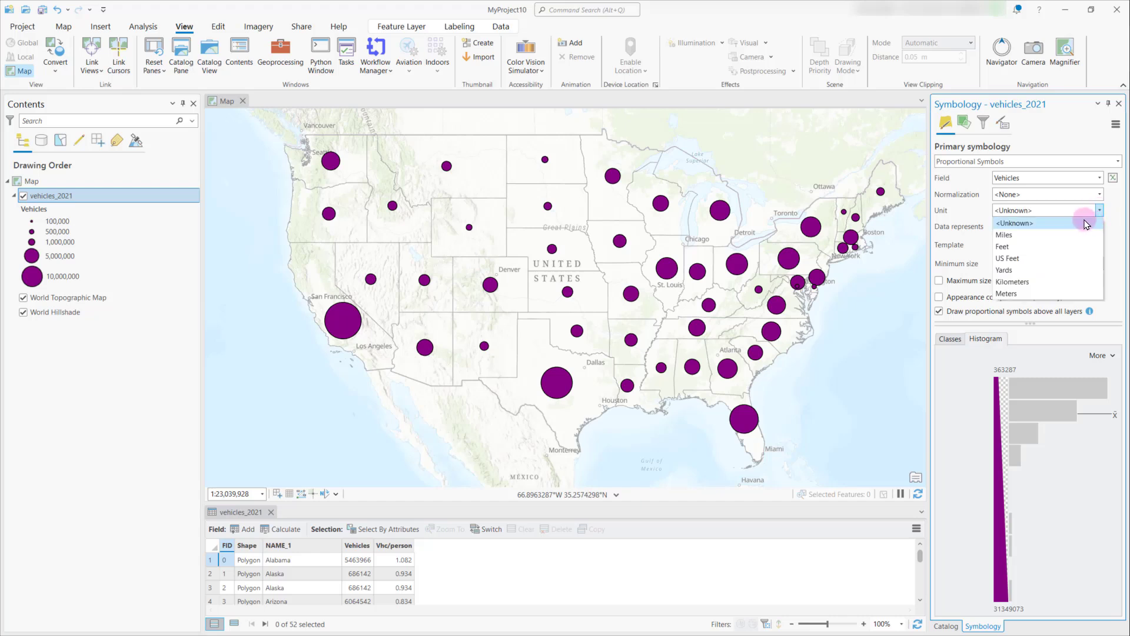
left_click(951, 407)
left_click_drag(889, 203, 865, 207)
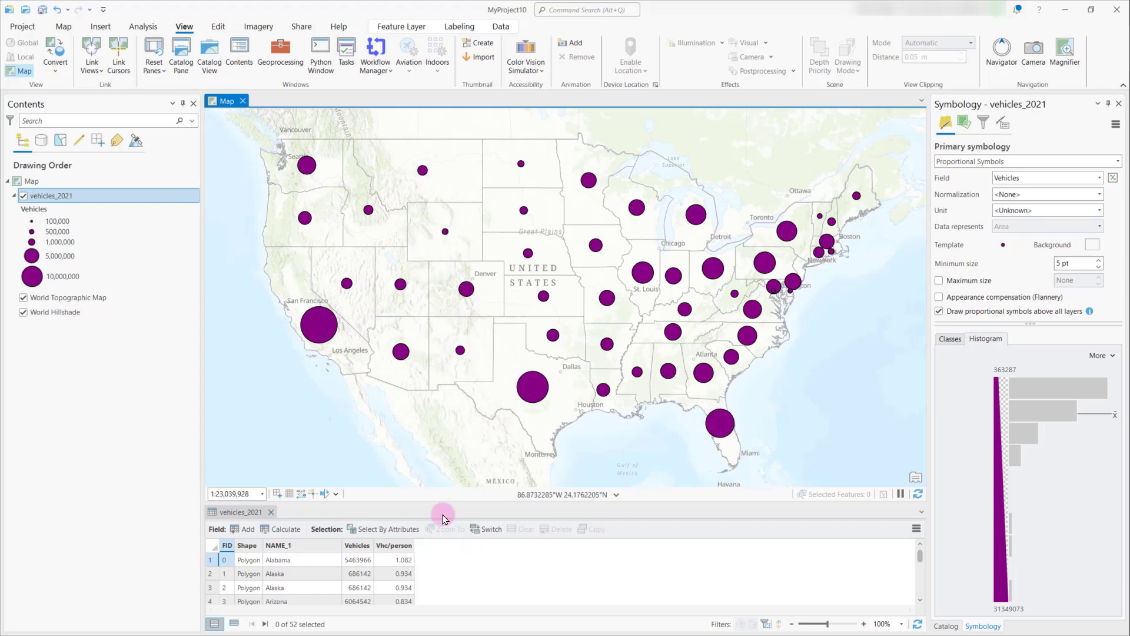
Sort by Vehicles descending, highlight California, Texas, Florida and Illinois, then clear the selection.
left_click_drag(439, 502, 429, 477)
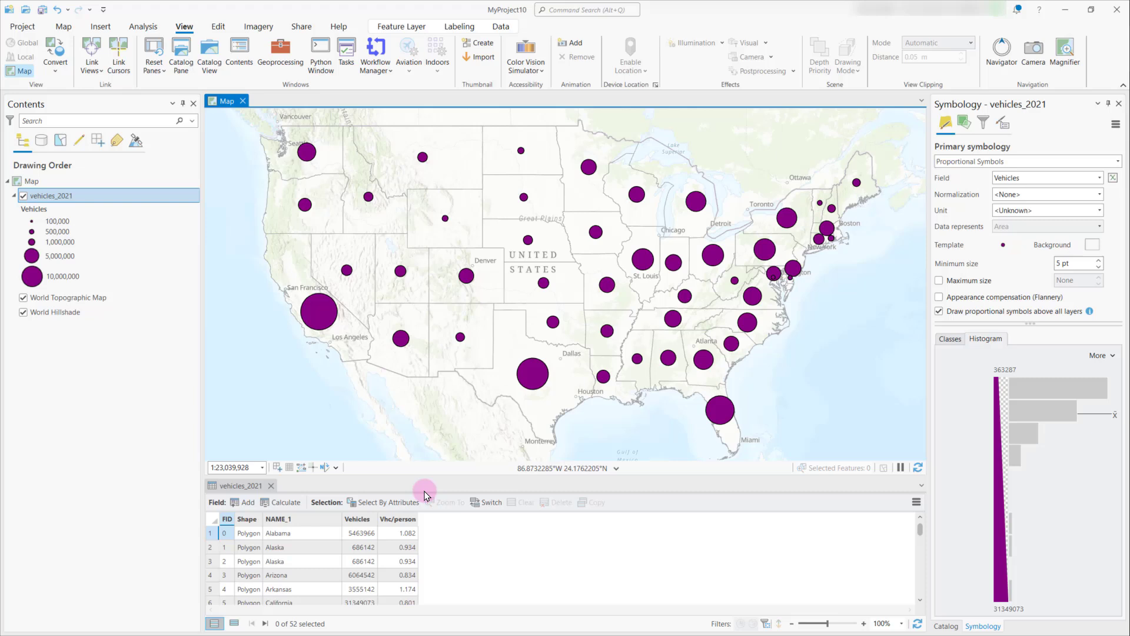
double_click(360, 521)
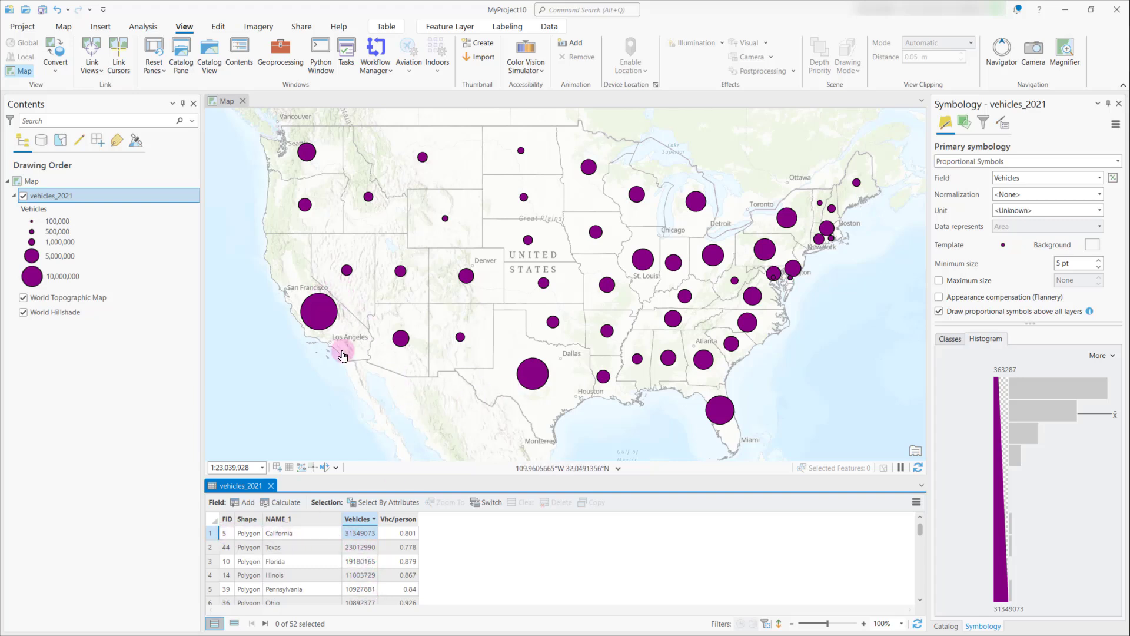
left_click(210, 533)
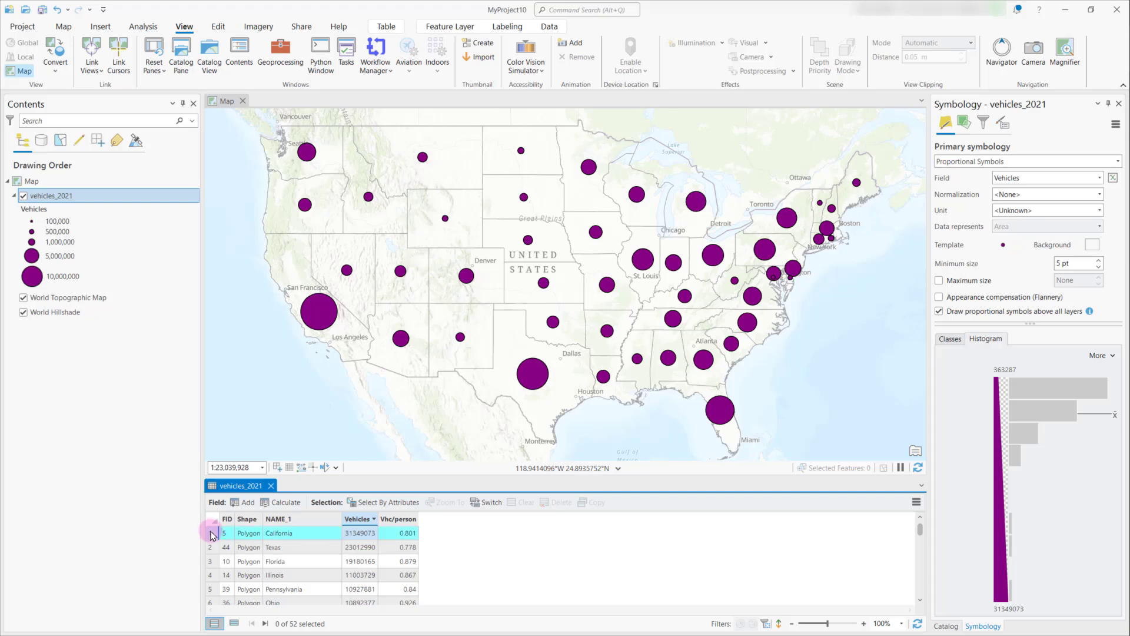
left_click(211, 547)
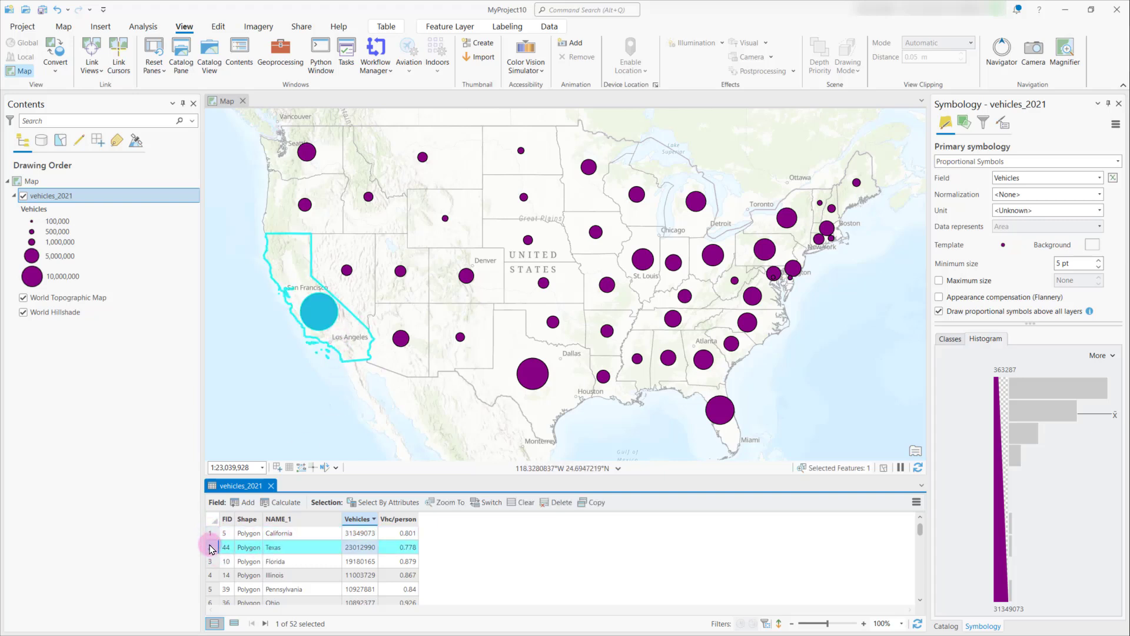
left_click(211, 562)
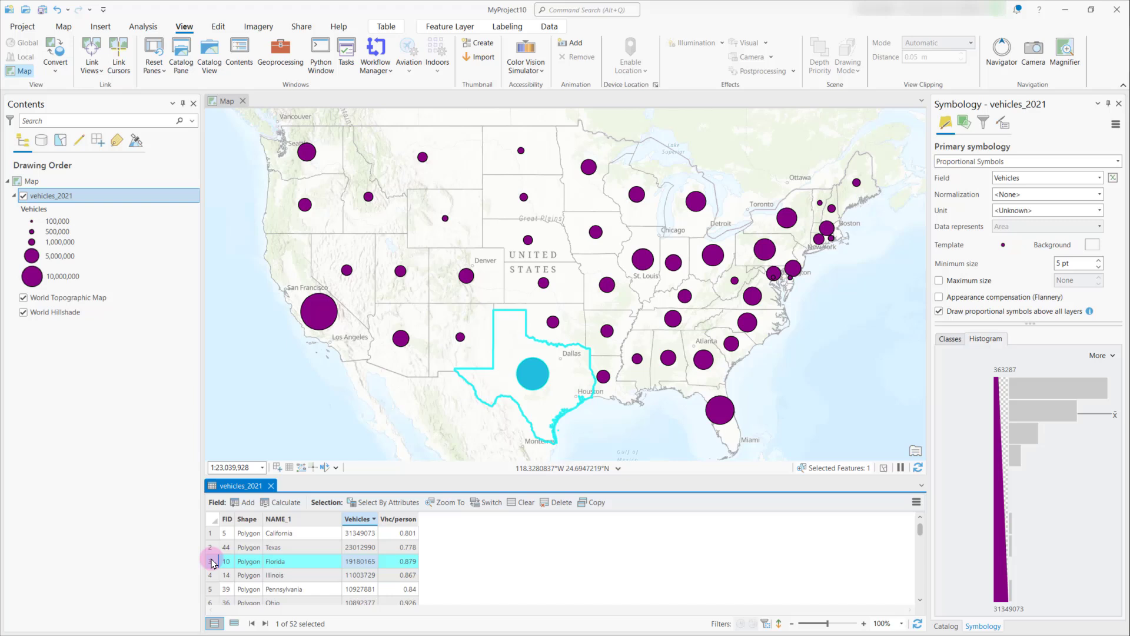
left_click(211, 575)
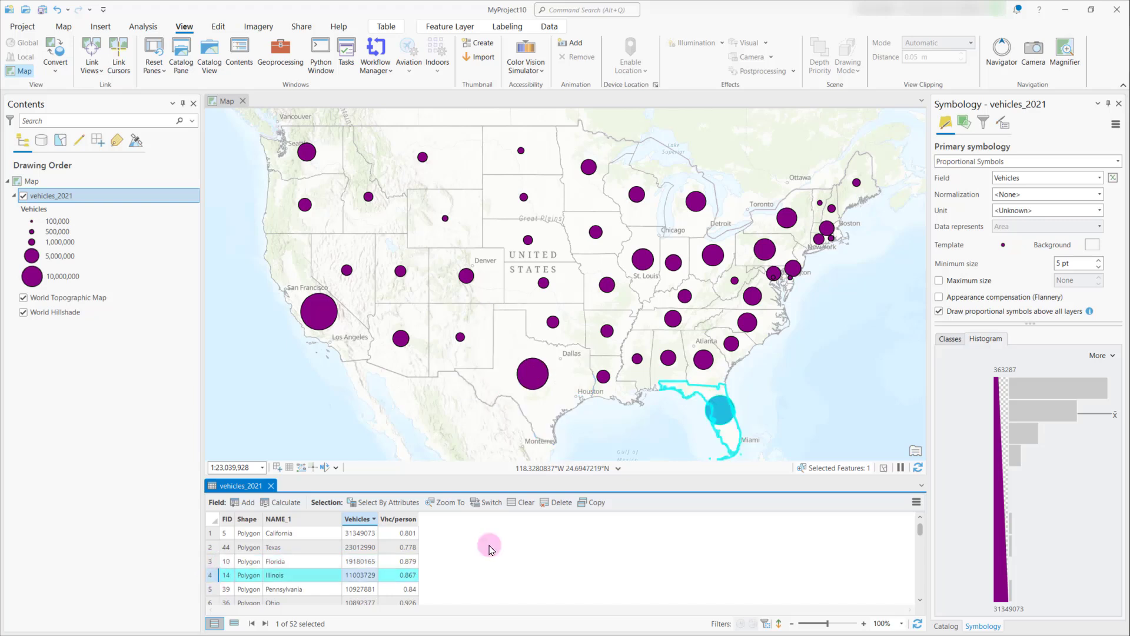
left_click(521, 502)
left_click_drag(772, 352, 760, 374)
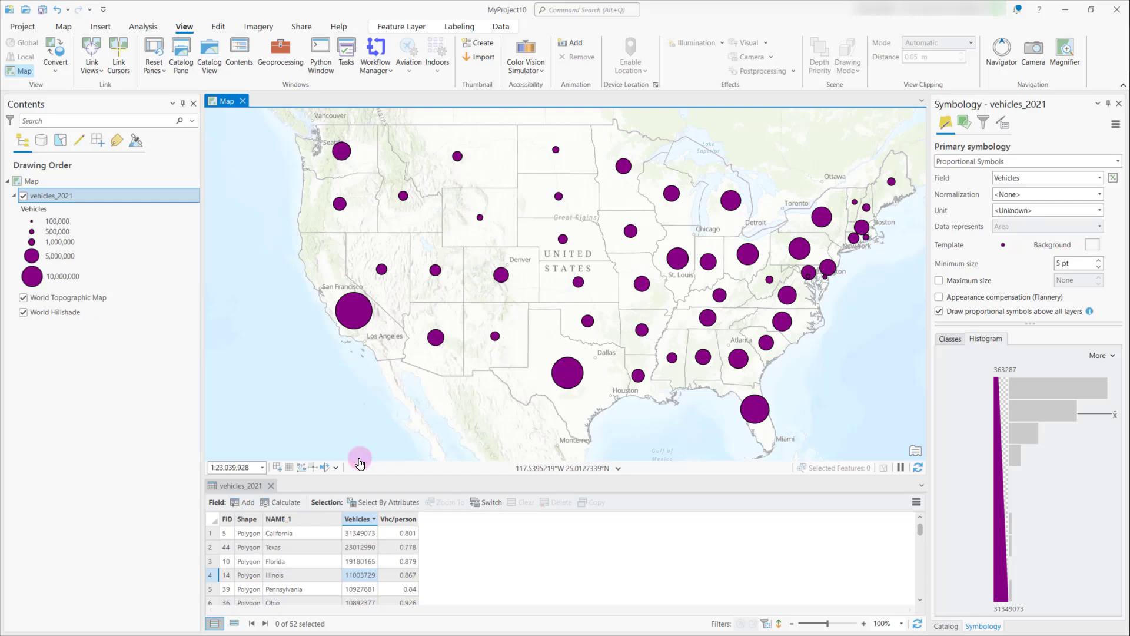
Close the vehicles_2021 attribute table and readjust the map and Symbology pane widths.
left_click(270, 485)
left_click_drag(929, 410, 981, 412)
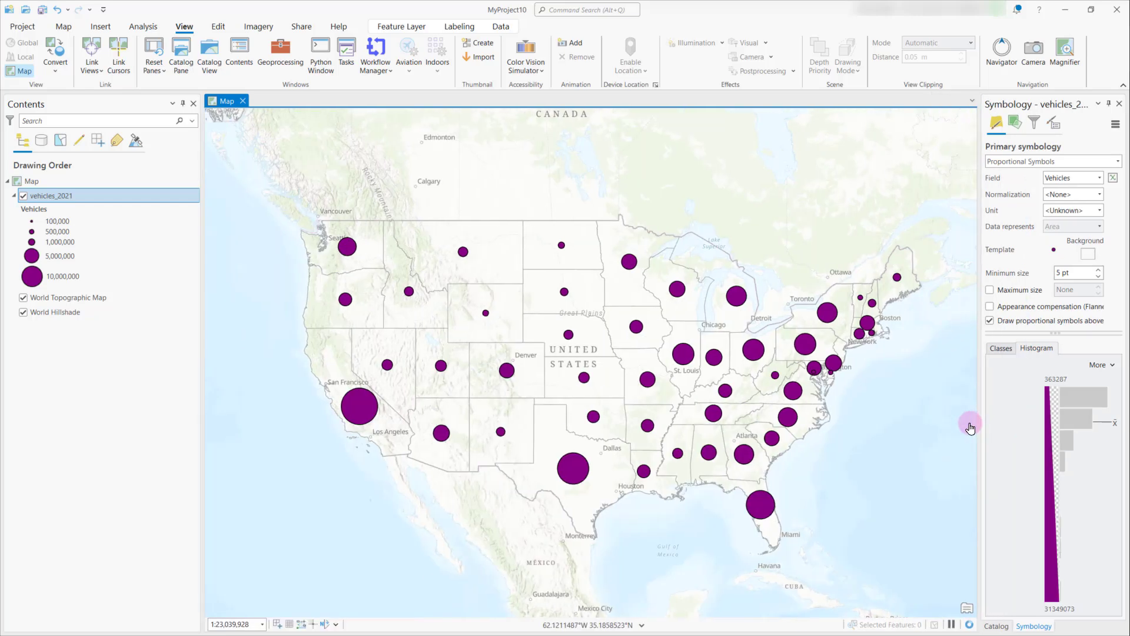
left_click_drag(793, 422, 761, 405)
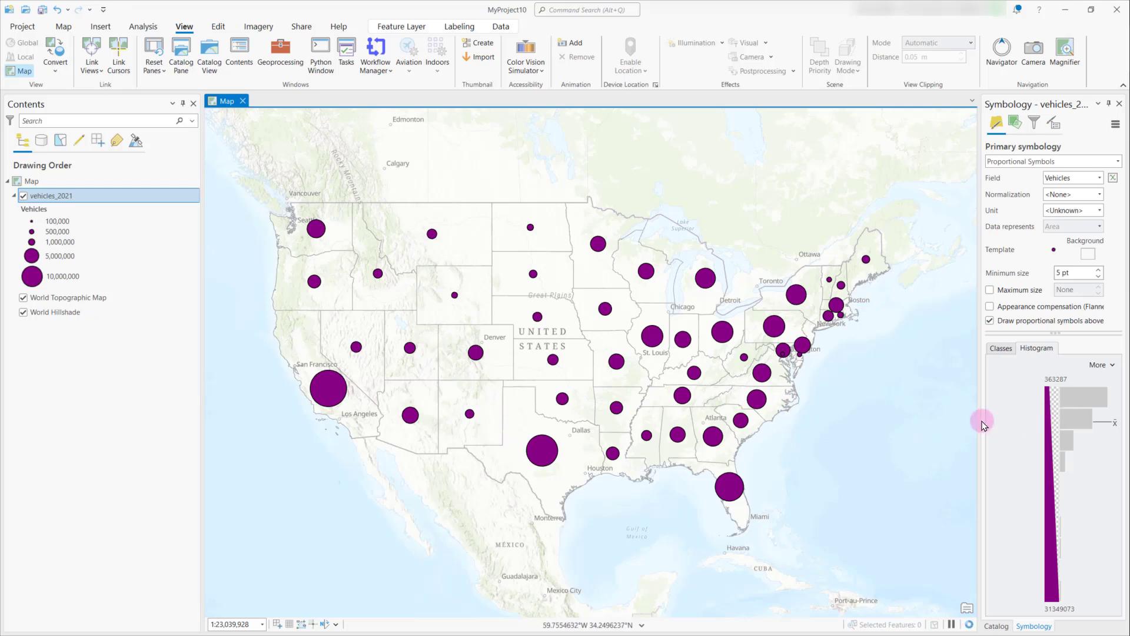
left_click_drag(981, 421, 962, 420)
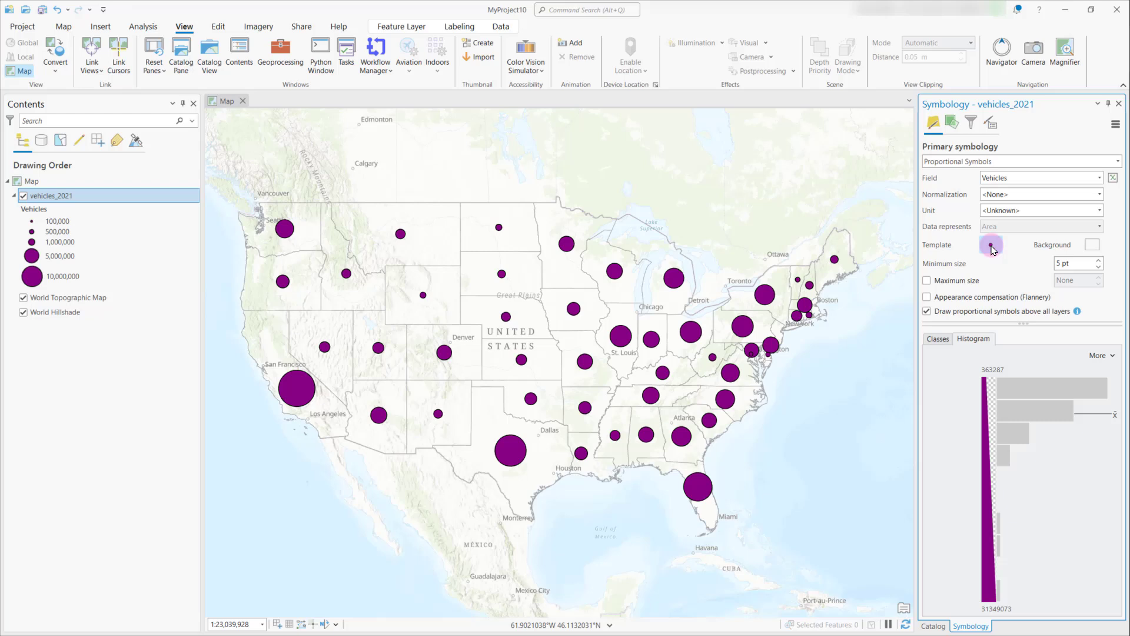
Make the Template circle colour blue, apply it, and recentre the map over the states.
left_click(990, 248)
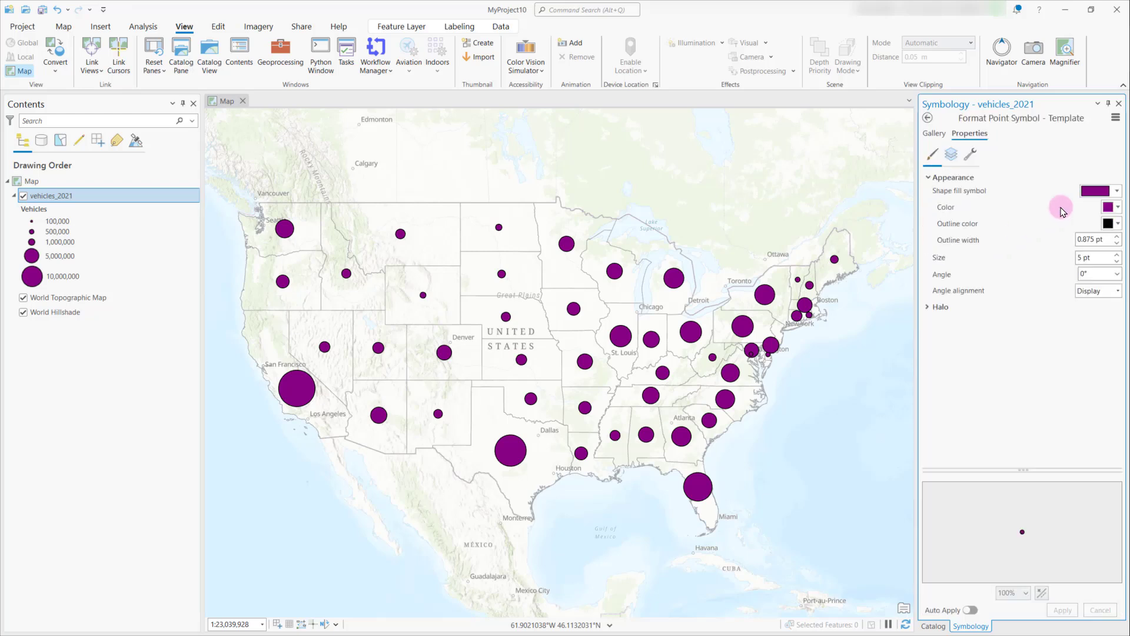
left_click(1118, 212)
left_click(1089, 283)
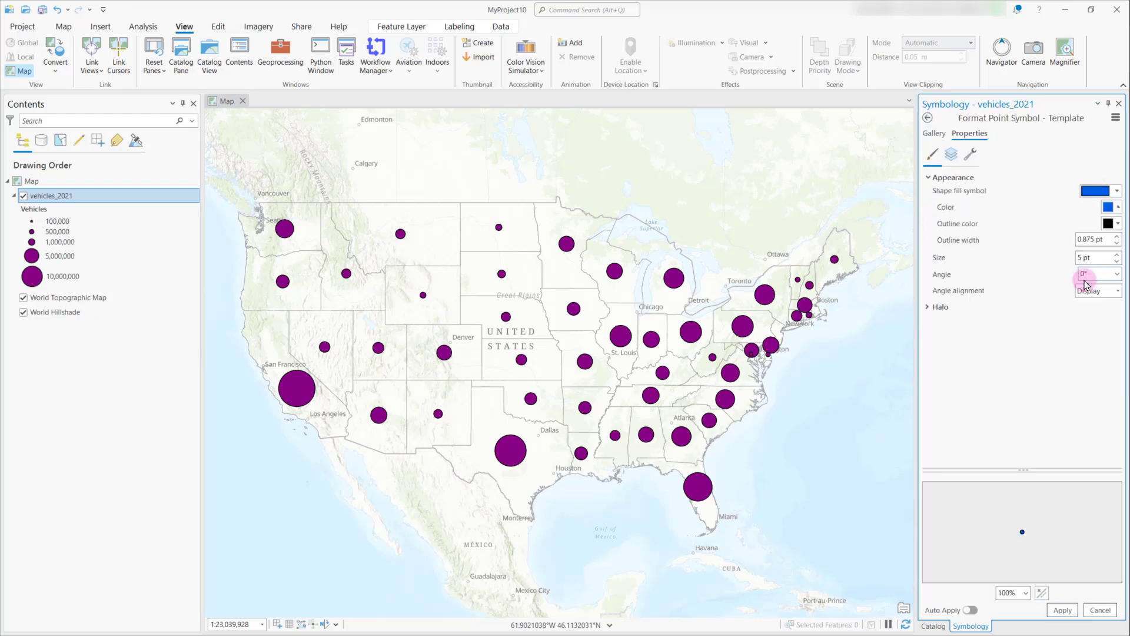
left_click(1060, 610)
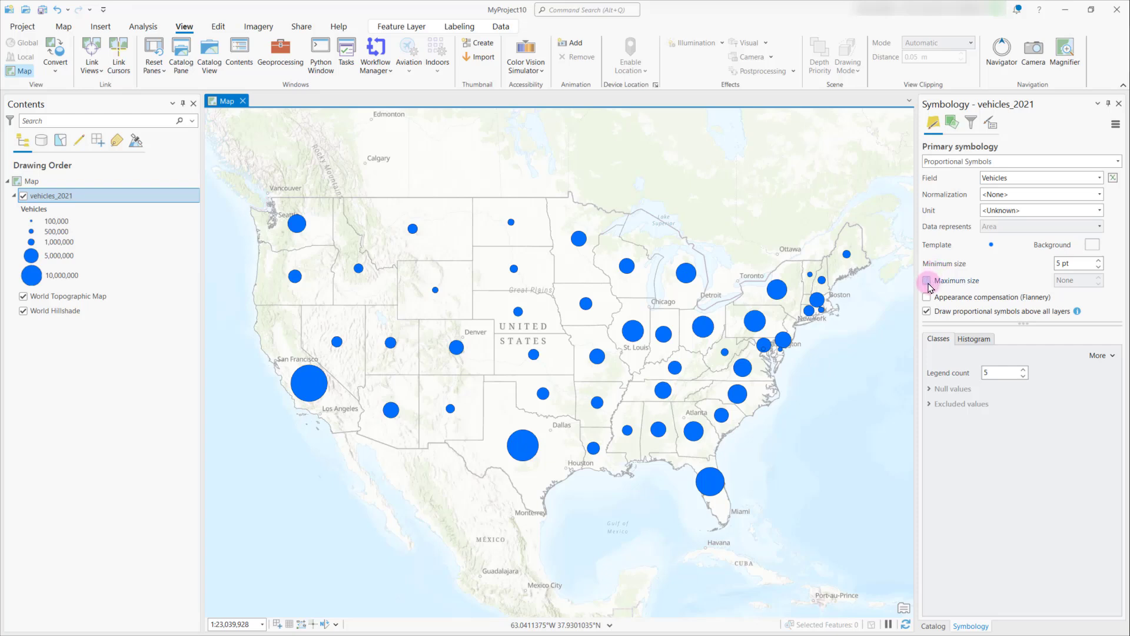
left_click_drag(724, 463, 795, 486)
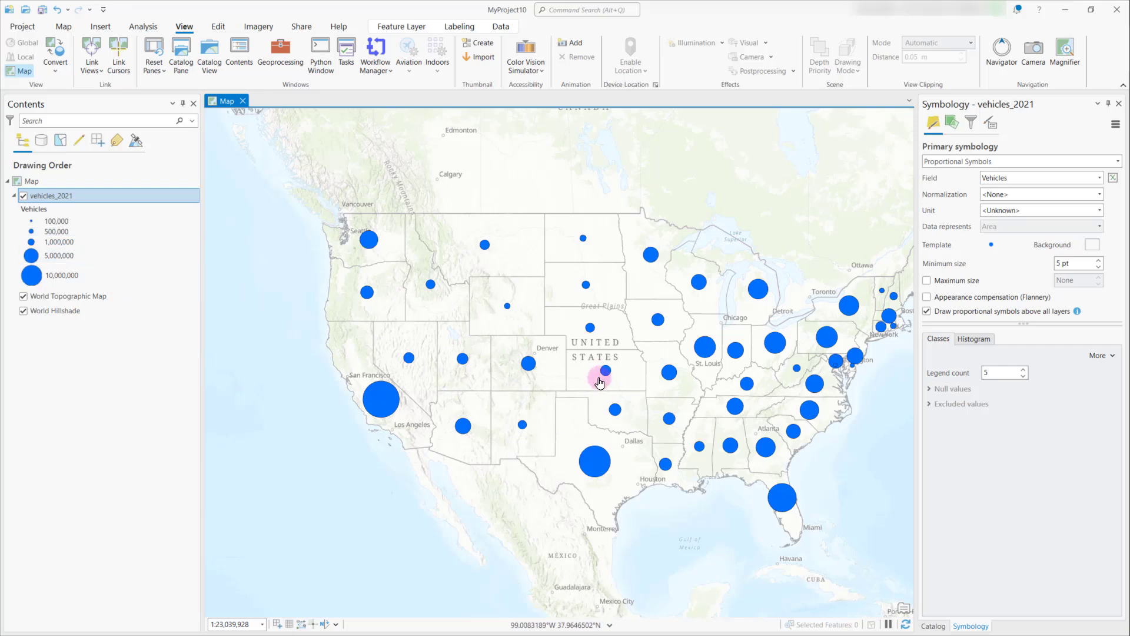
left_click_drag(590, 379, 559, 379)
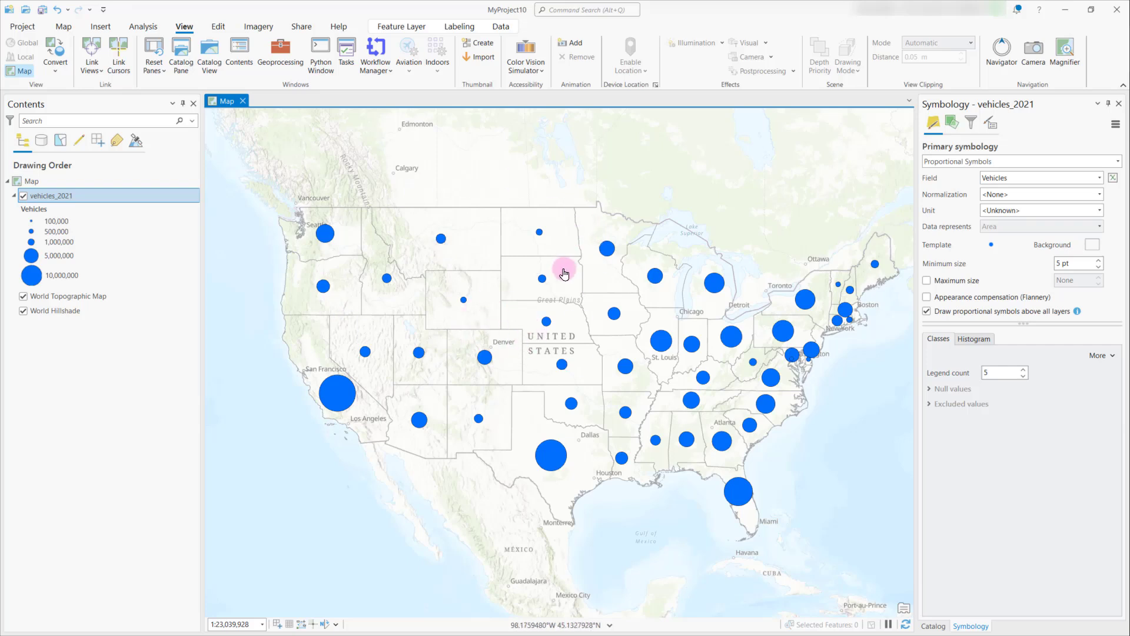
Drag vehicles_2021.shp from the Catalog into Contents as a second, green-filled layer.
left_click(182, 58)
left_click(1019, 269)
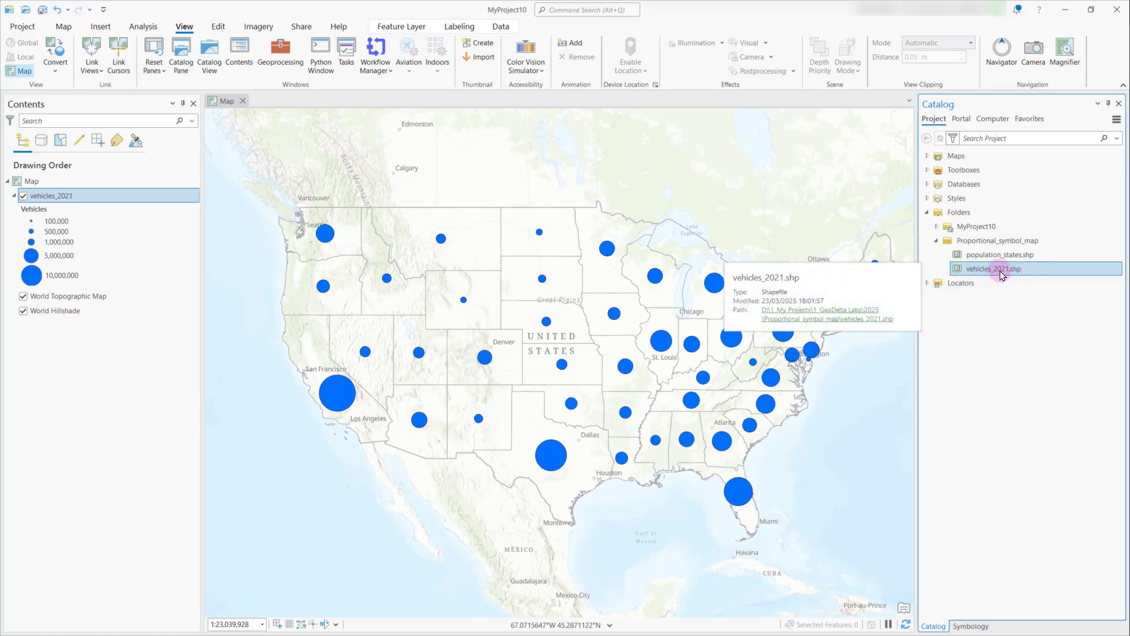
left_click_drag(1001, 275, 158, 188)
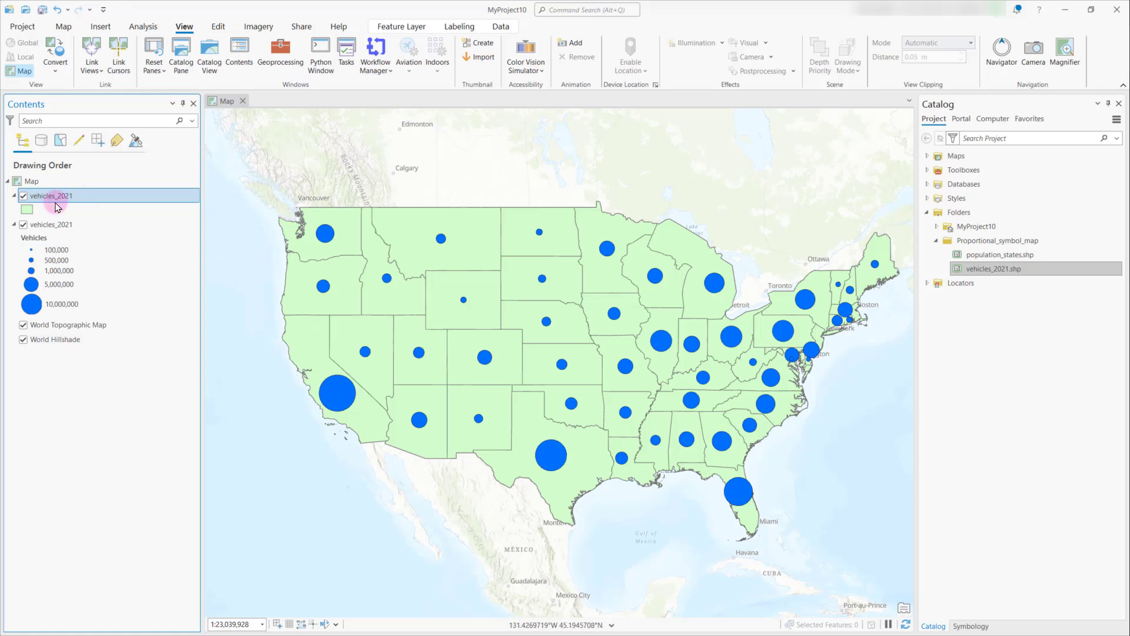
Give the second vehicles_2021 state layer no fill and black 1 pt outlines, then close the side panes.
left_click(27, 212)
left_click(1111, 193)
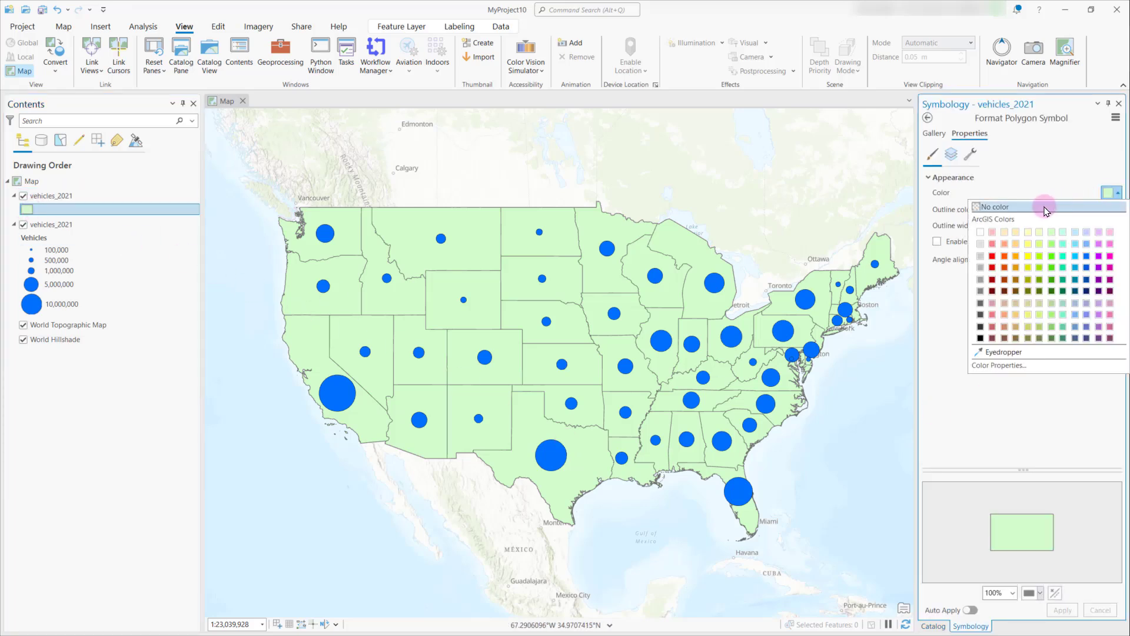
left_click(1042, 208)
left_click(1114, 208)
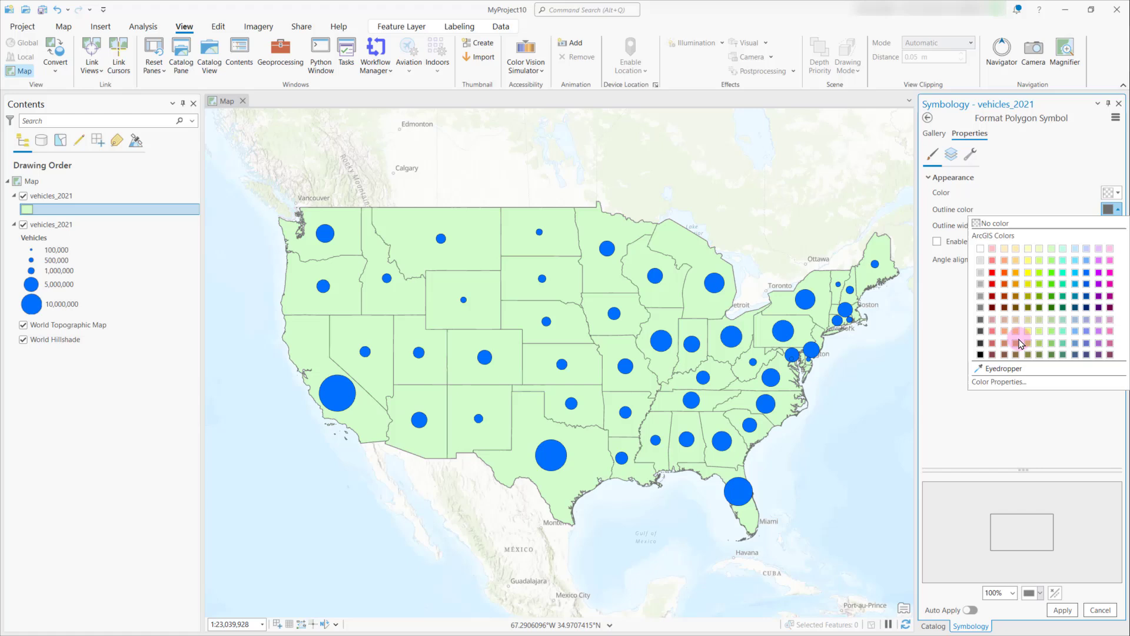
left_click(981, 354)
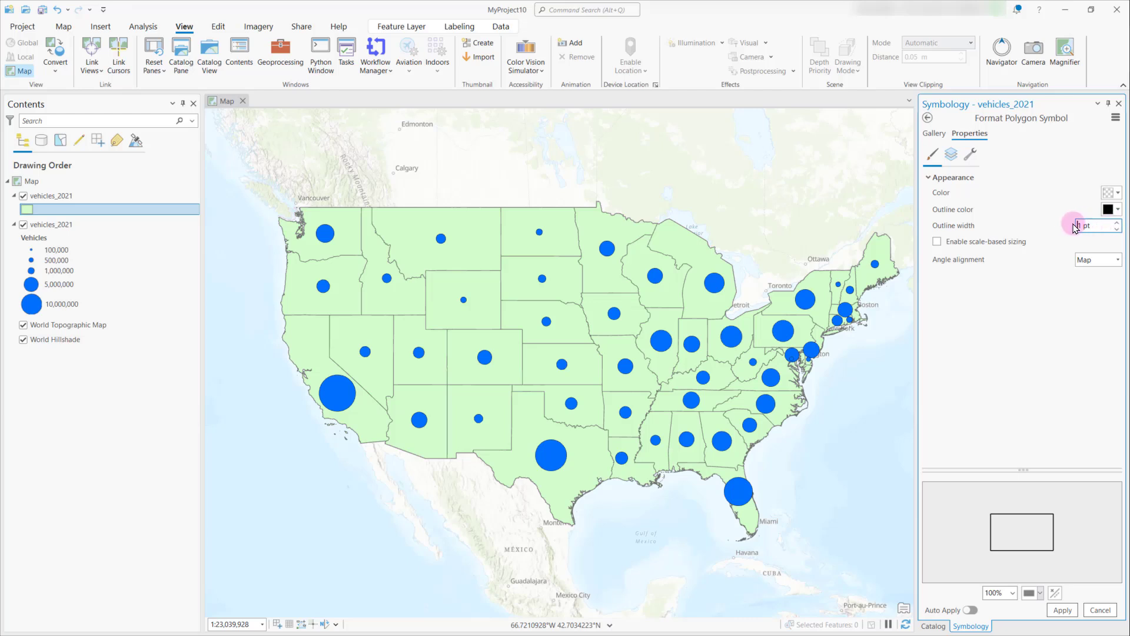
left_click(1064, 609)
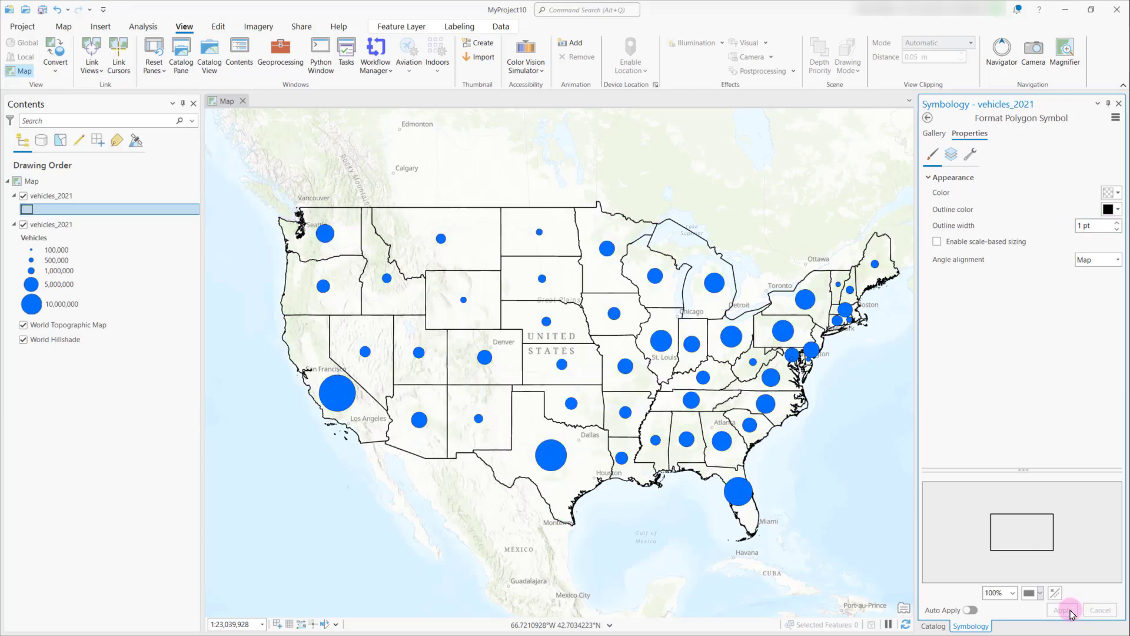
left_click(1117, 104)
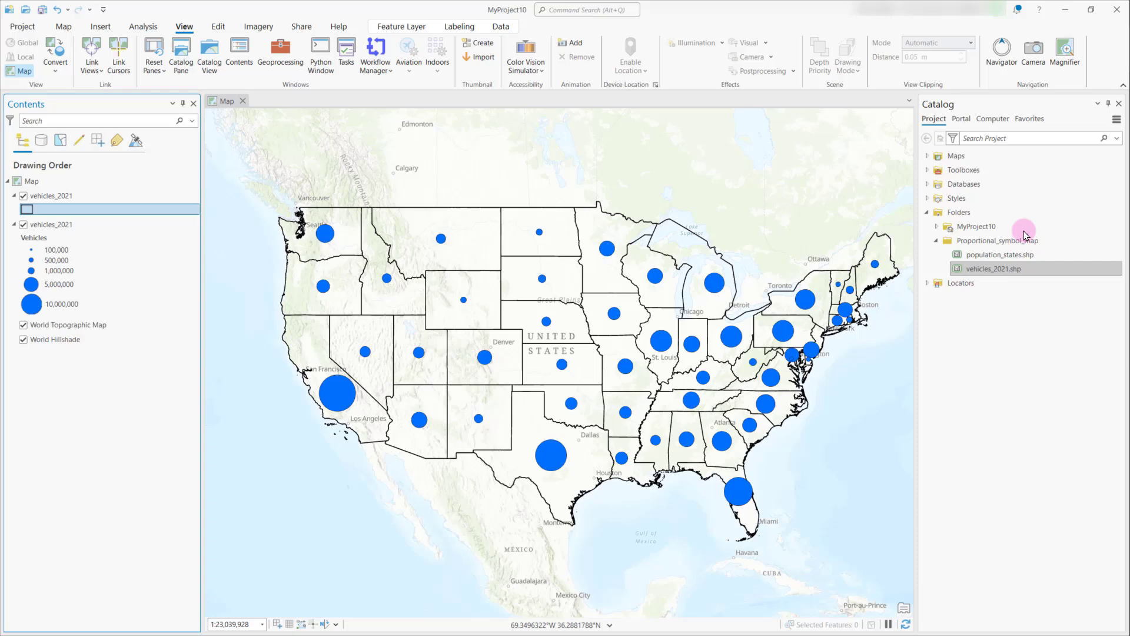
scroll(733, 366, "down", 2)
scroll(747, 383, "down", 1)
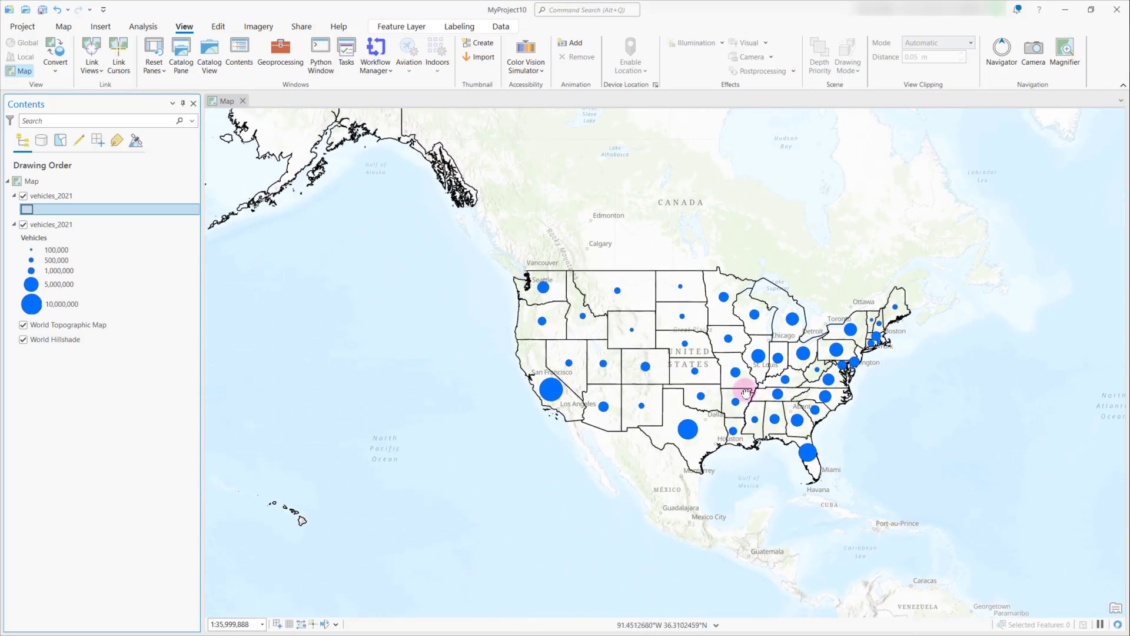
scroll(746, 391, "up", 3)
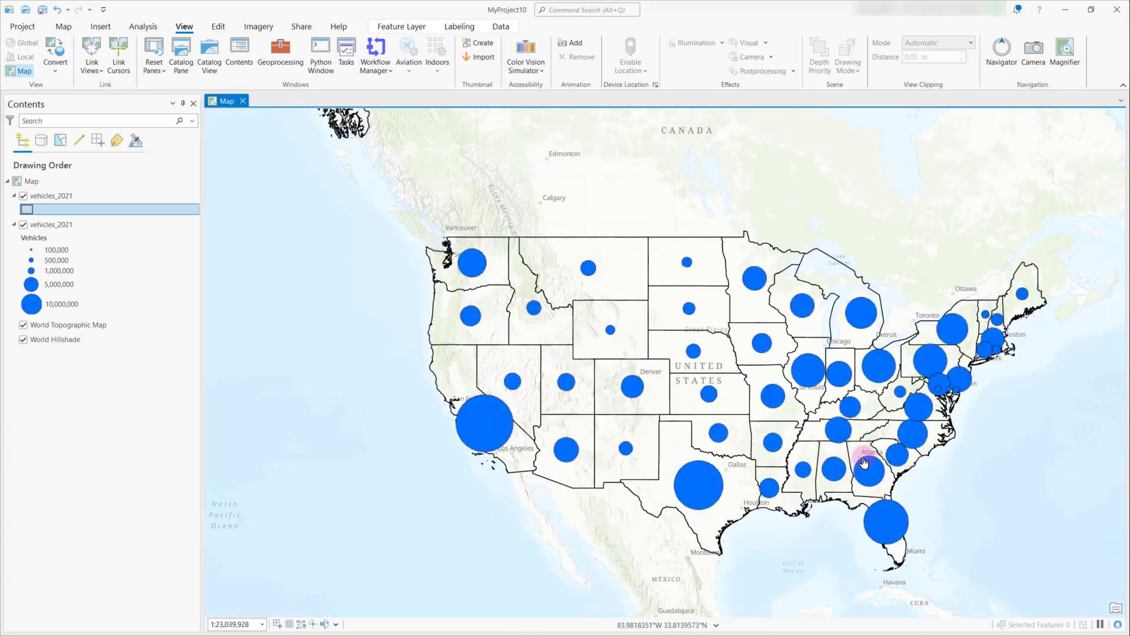
Pan the map to centre the lower 48 states with their blue vehicle circles.
left_click_drag(864, 461, 952, 453)
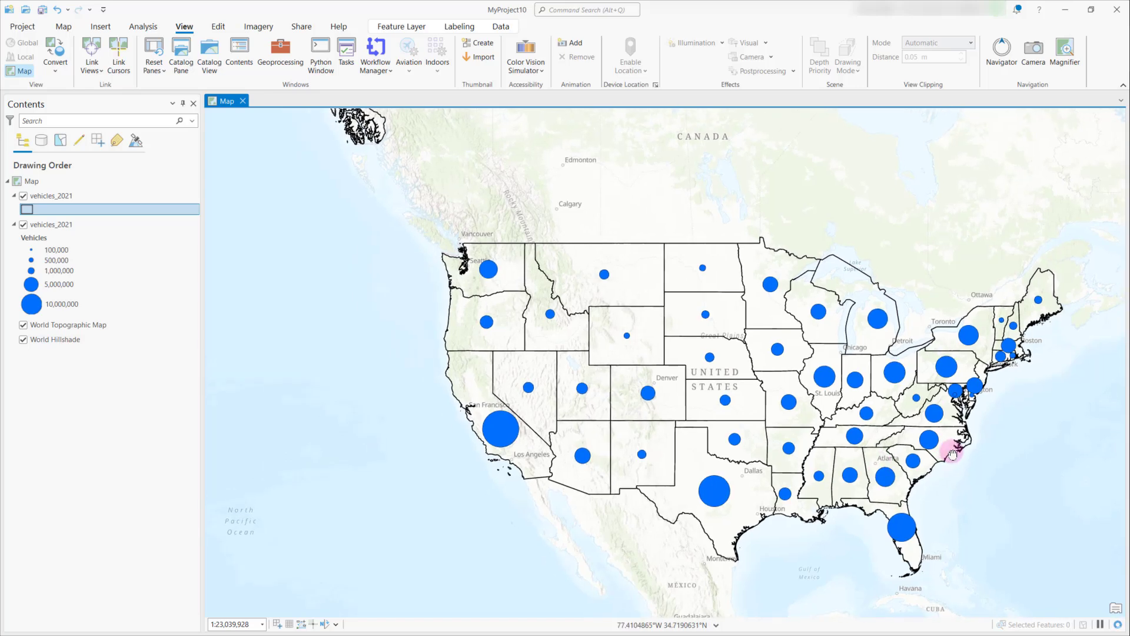